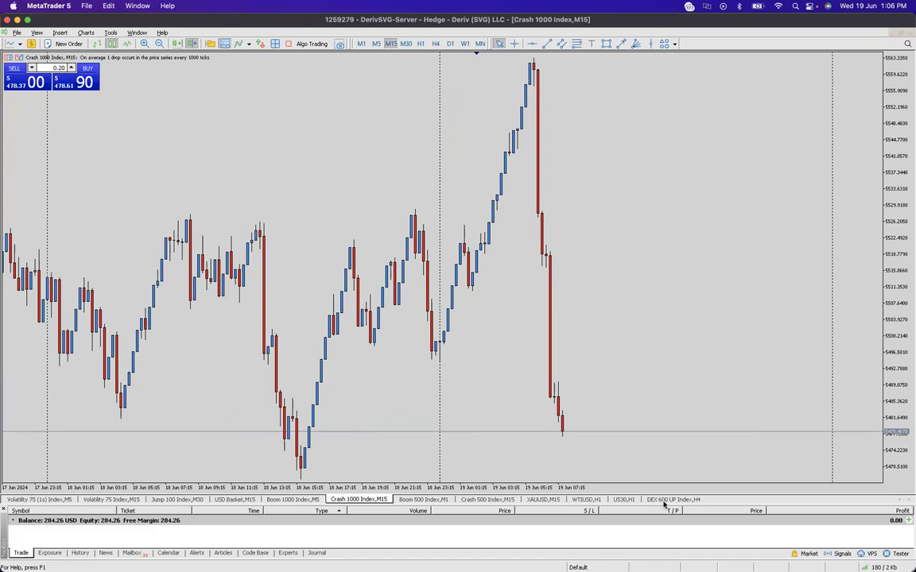
- Open the DEX 600 UP Index chart and change its timeframe to H1 and finally to M15
key("alt+r")
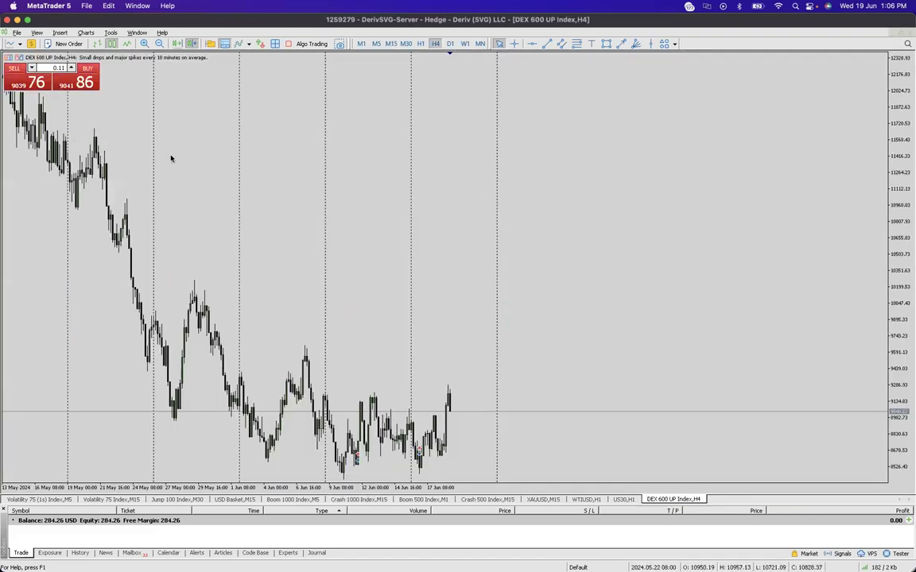
scroll(277, 174, "up", 1)
scroll(286, 187, "up", 3)
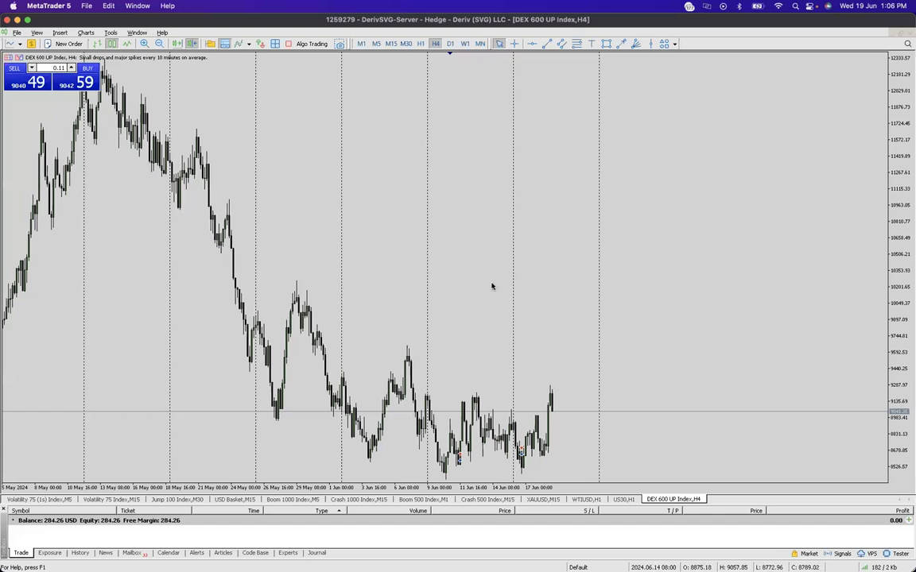
left_click(421, 43)
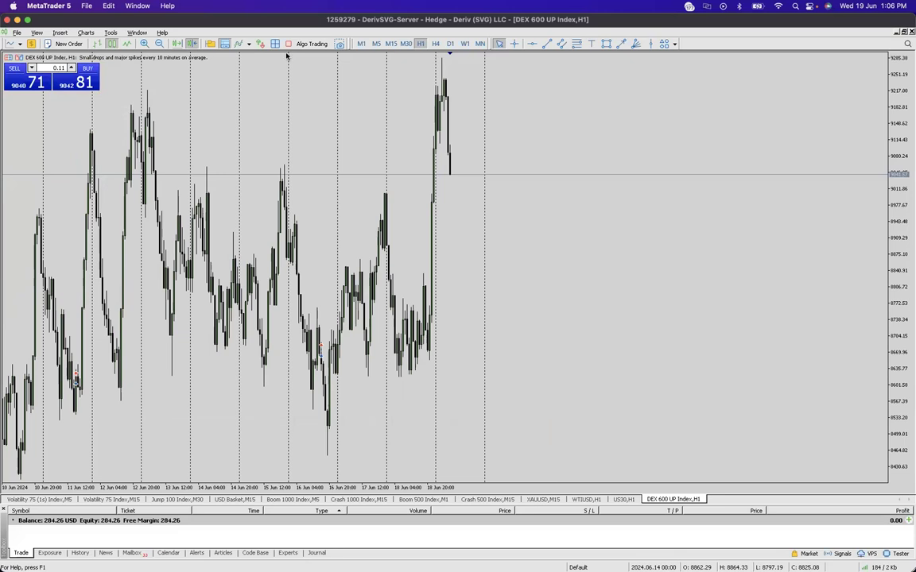
left_click(390, 43)
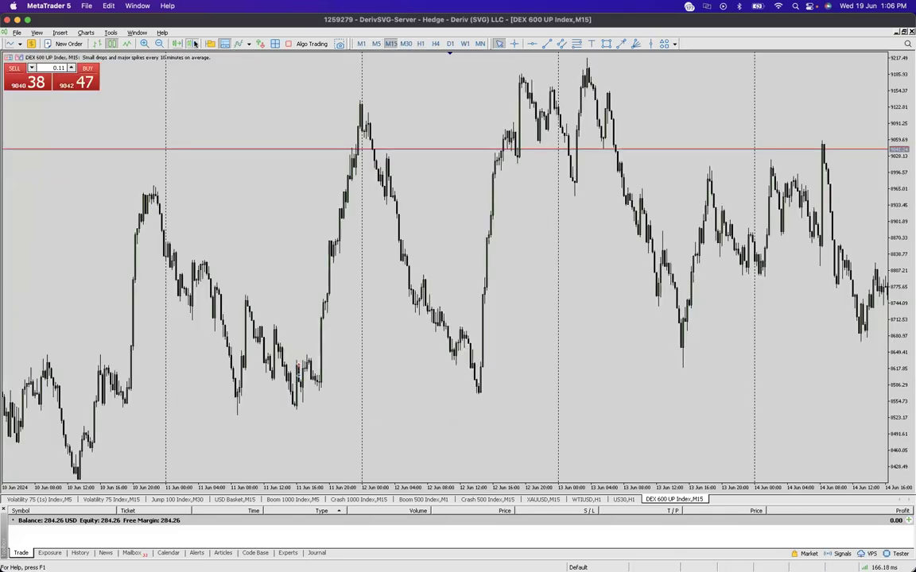
left_click(193, 43)
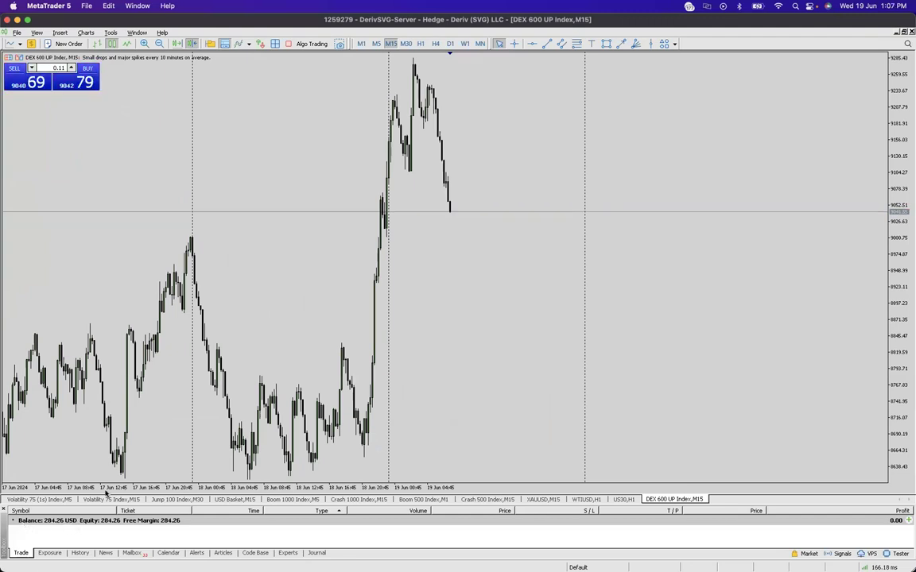
scroll(429, 238, "left", 5)
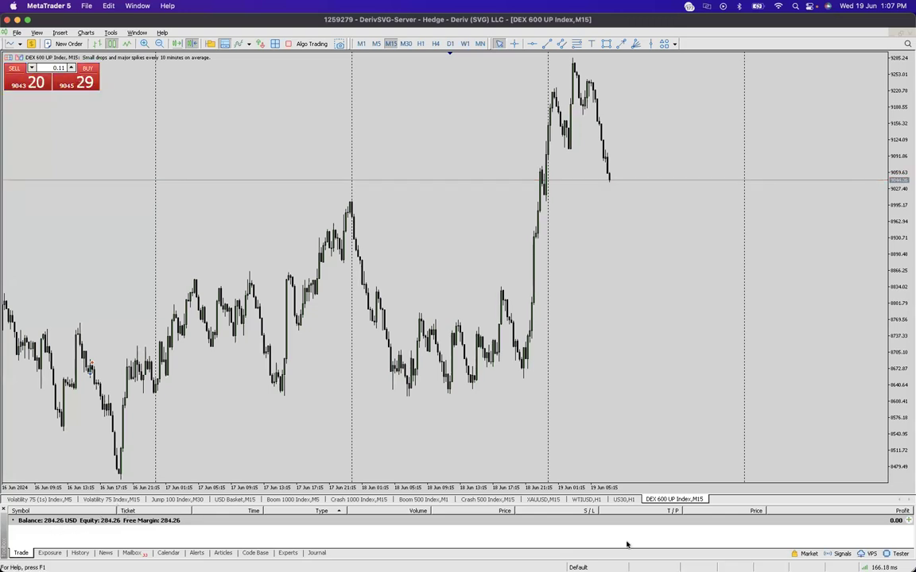
- Switch to the 100day BOOM workbook in Excel and open its SYNTHETIC sheet
mouse_move(857, 548)
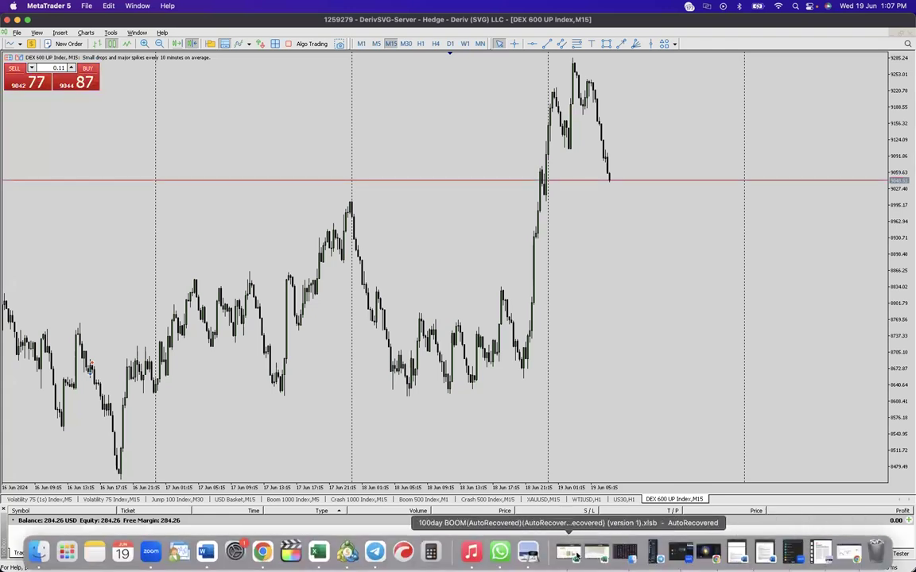
left_click(652, 554)
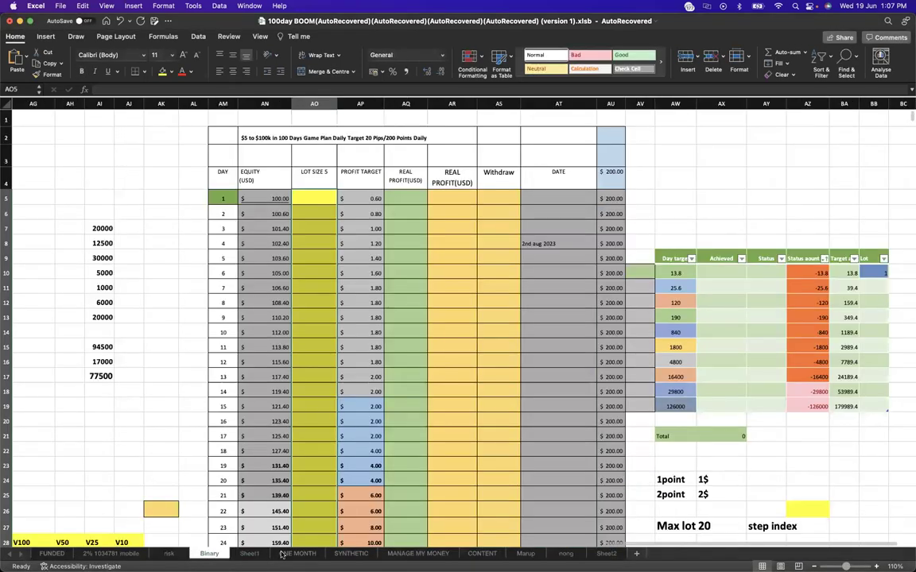
left_click(286, 554)
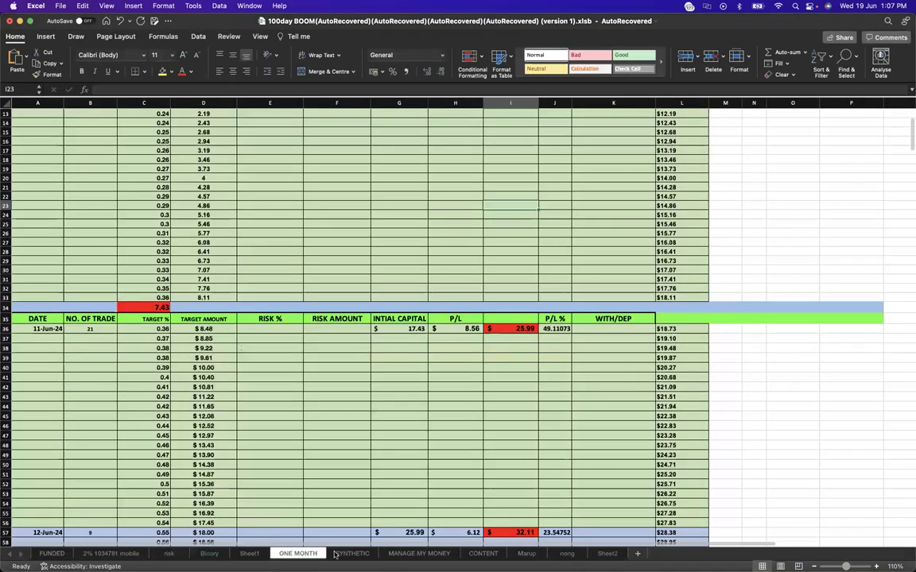
left_click(352, 554)
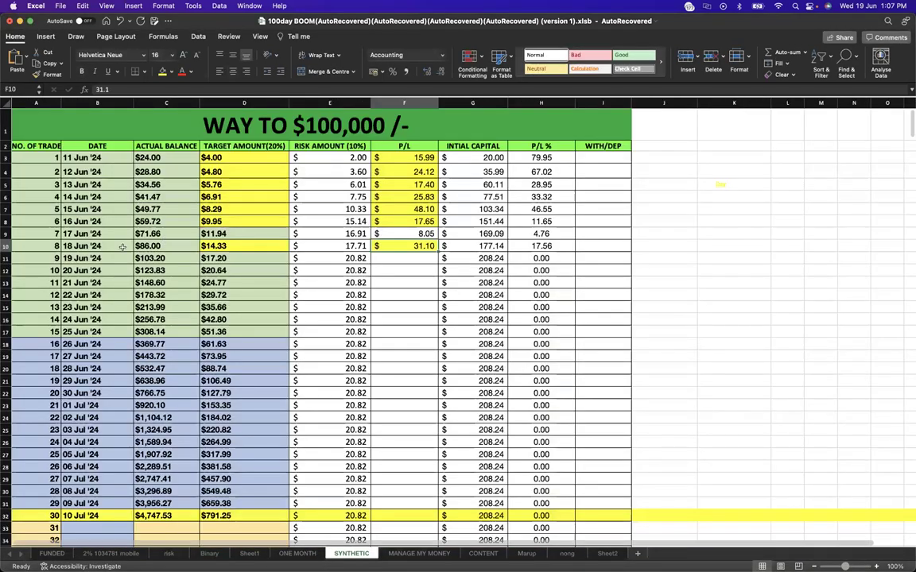
- Review the 18 Jun row, the planned dates from 11 Jun to 10 Jul, and the final target balance
left_click_drag(151, 247, 419, 247)
left_click(242, 245)
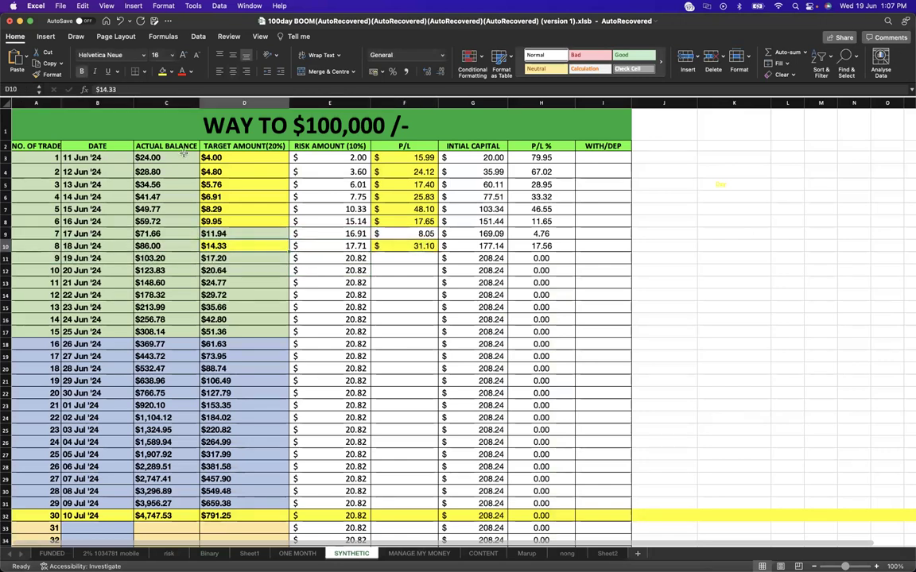
scroll(214, 158, "down", 1)
left_click_drag(80, 154, 106, 513)
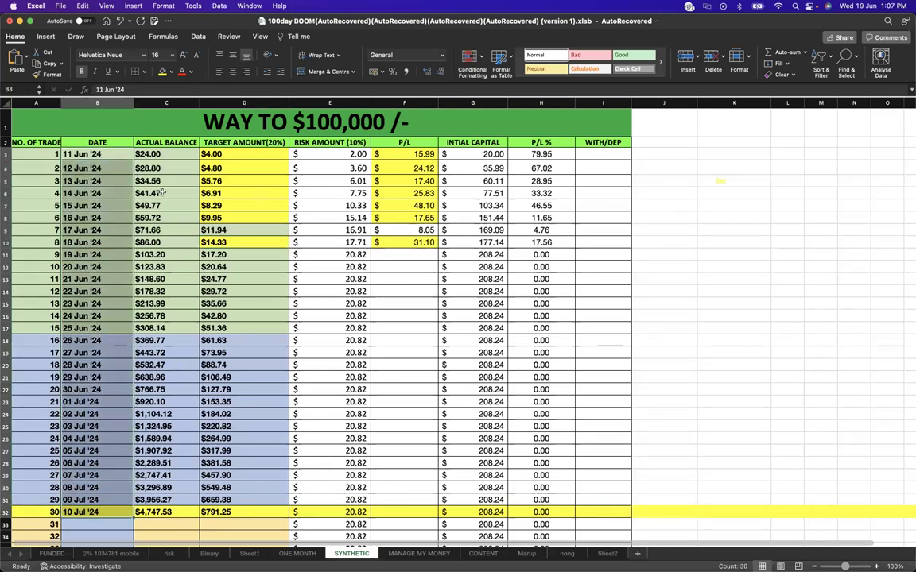
left_click(173, 512)
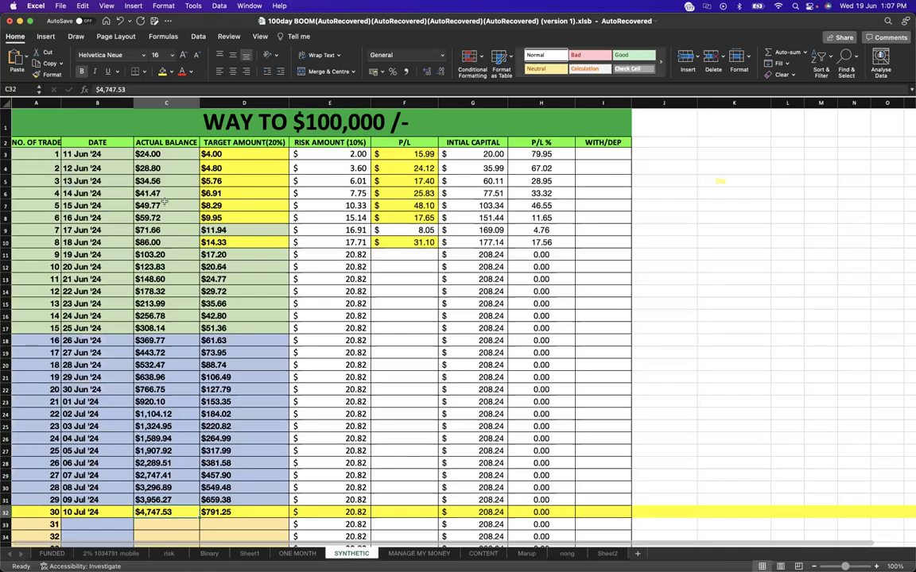
- Check how the initial capital grows with each day's P/L, from the first trade to the 19 Jun row
left_click(488, 154)
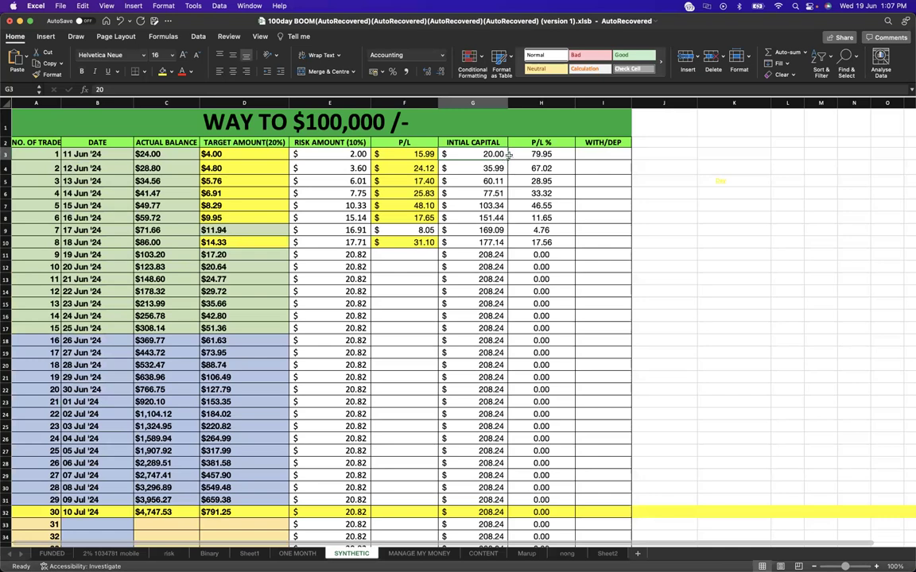
left_click(421, 154)
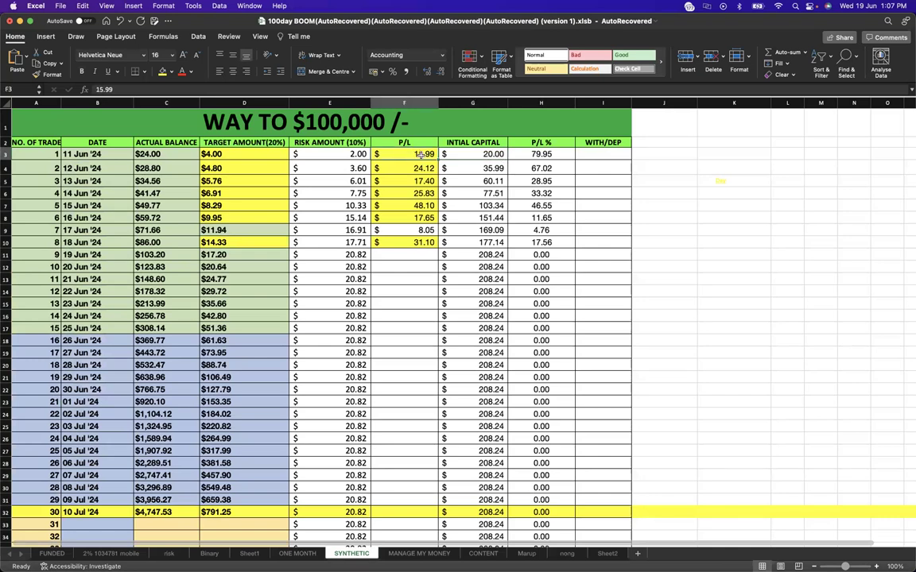
left_click(493, 168)
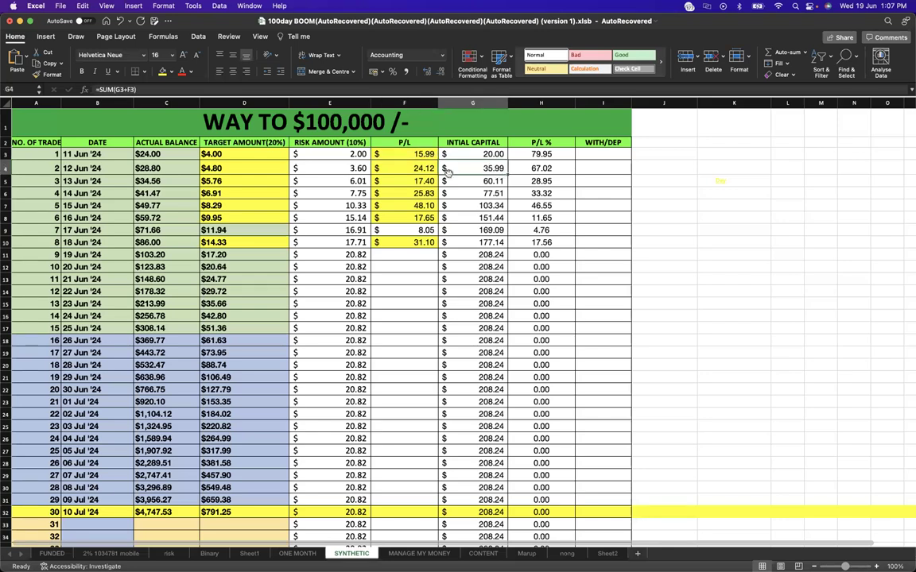
left_click(415, 169)
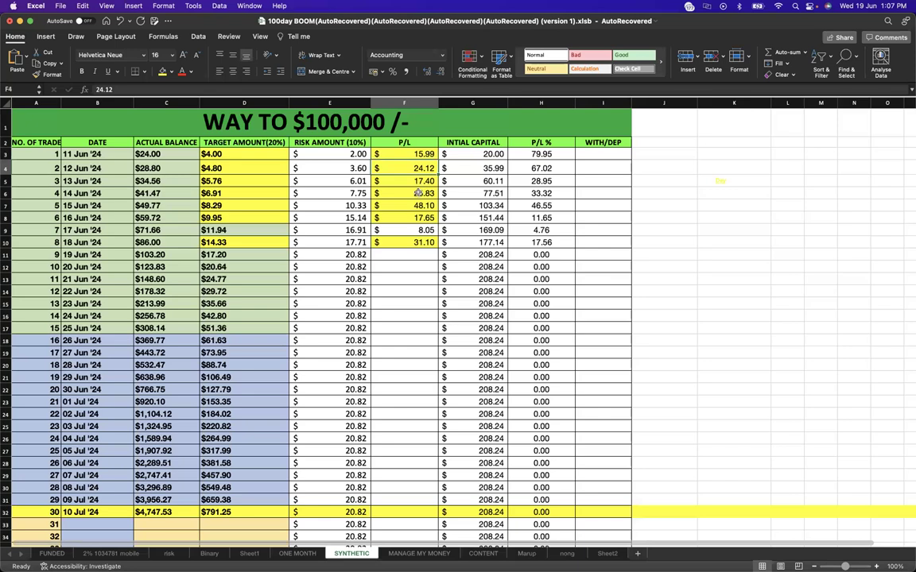
left_click(473, 253)
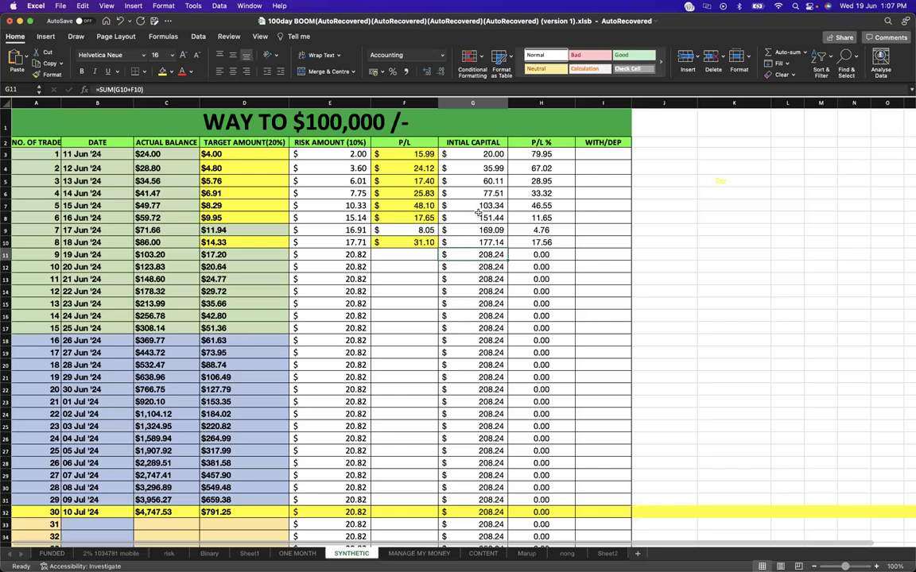
scroll(478, 212, "down", 1)
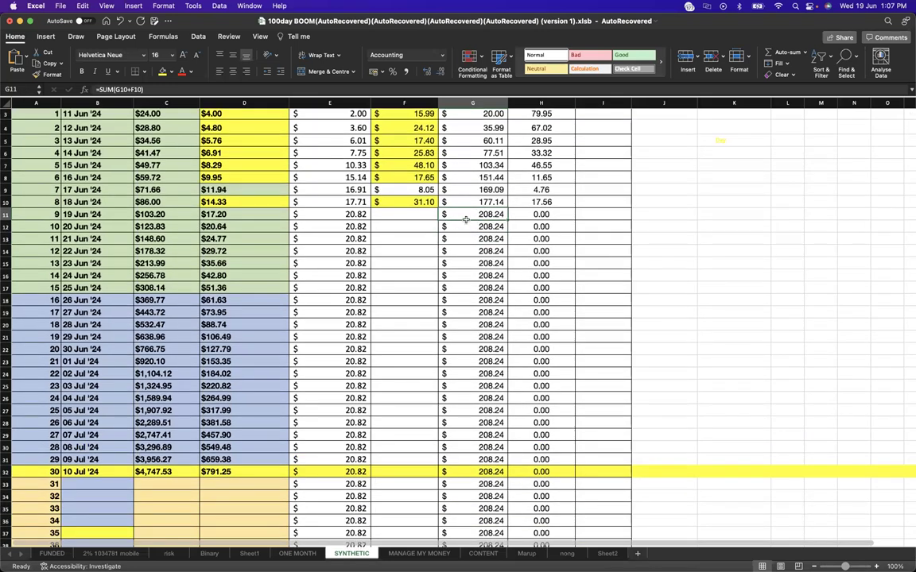
scroll(436, 204, "up", 1)
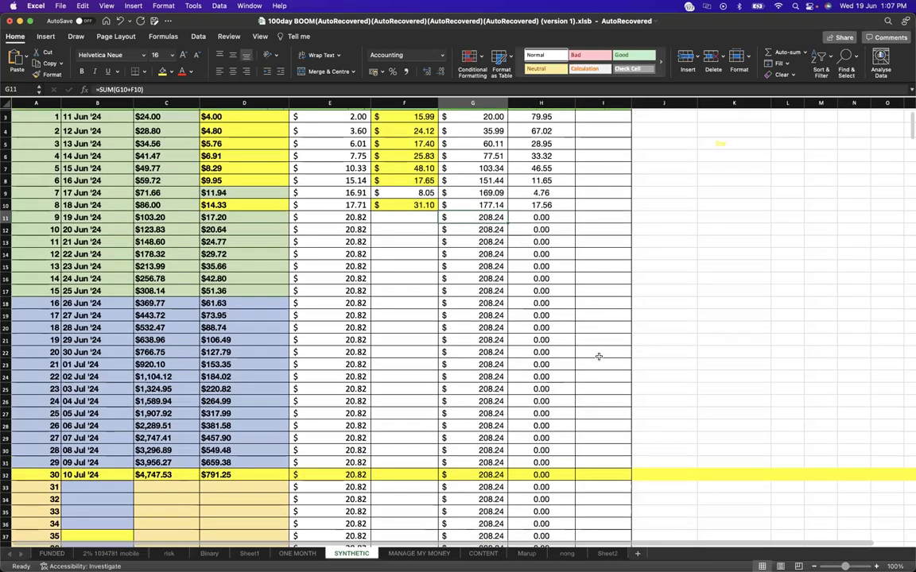
mouse_move(779, 553)
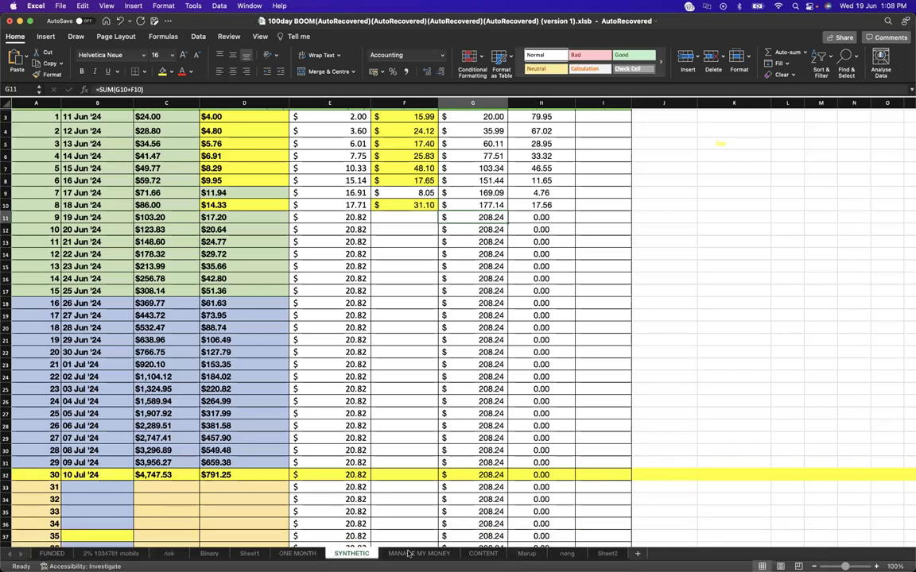
mouse_move(306, 556)
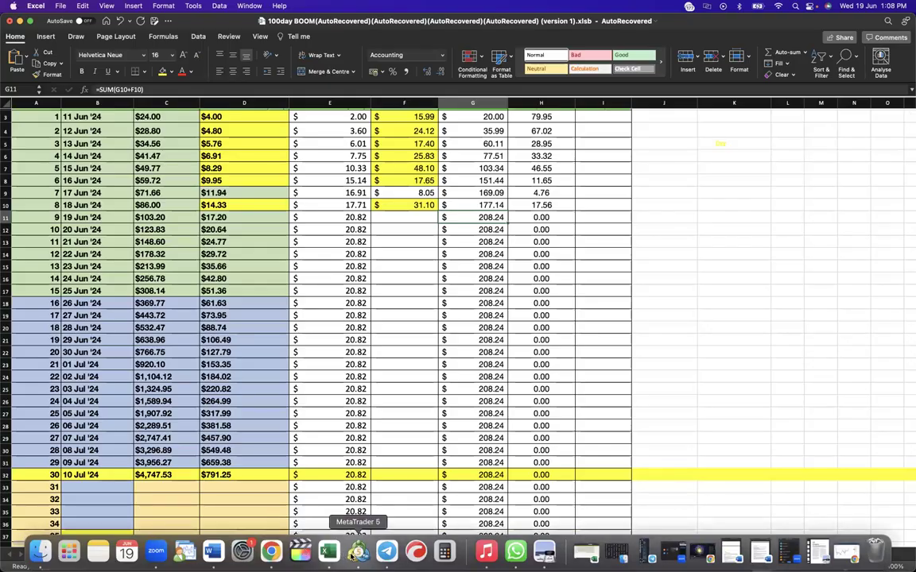
left_click(357, 552)
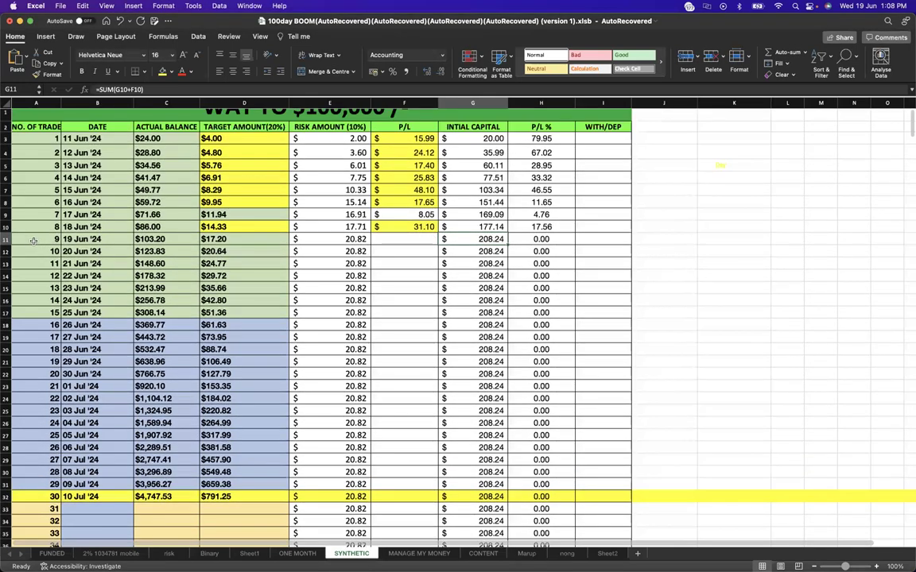
- Examine the 19 Jun row's target amount and the 20% target column heading
left_click(33, 241)
left_click(229, 240, "shift")
left_click(230, 239)
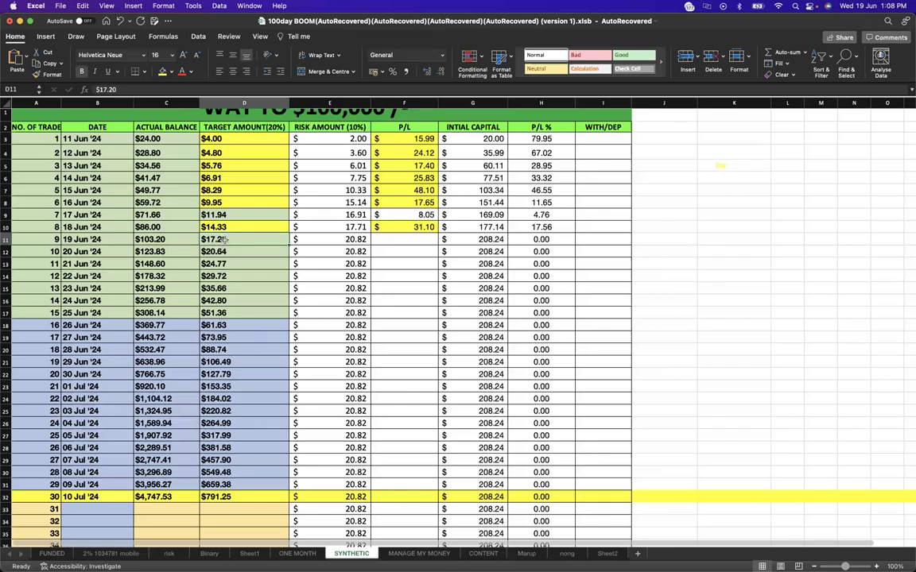
scroll(272, 147, "up", 1)
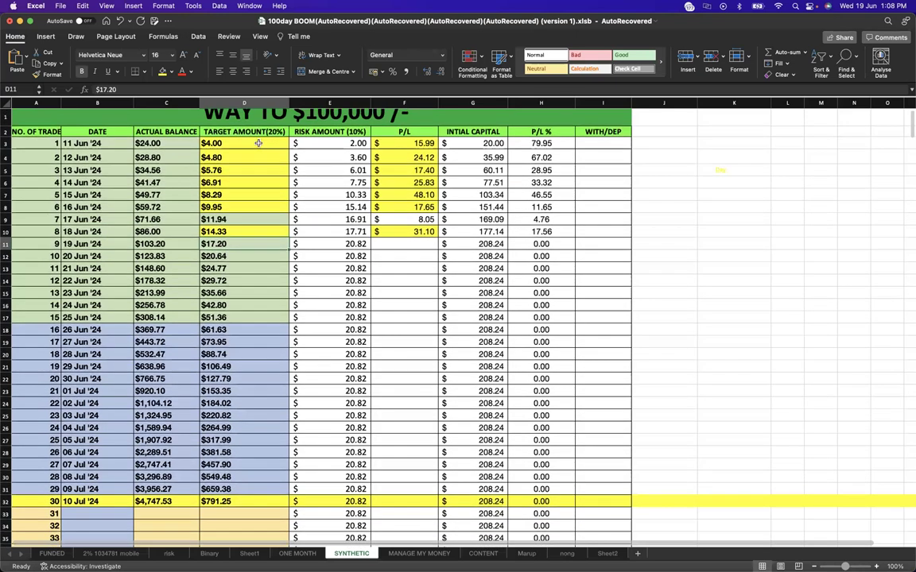
left_click(257, 132)
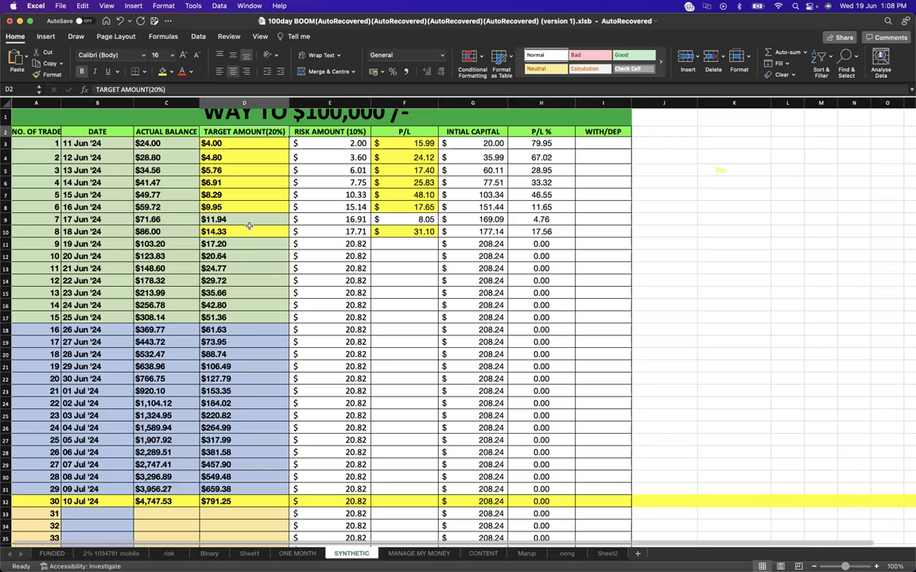
- Compare the P/L percentages of the first trades with the target, including the 17 Jun target and P/L
left_click_drag(477, 132, 477, 195)
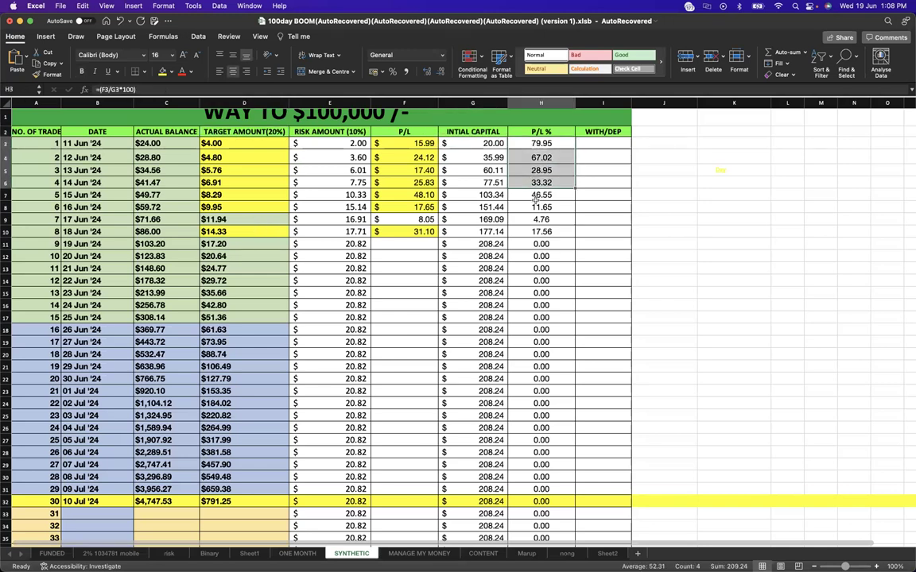
left_click(541, 207)
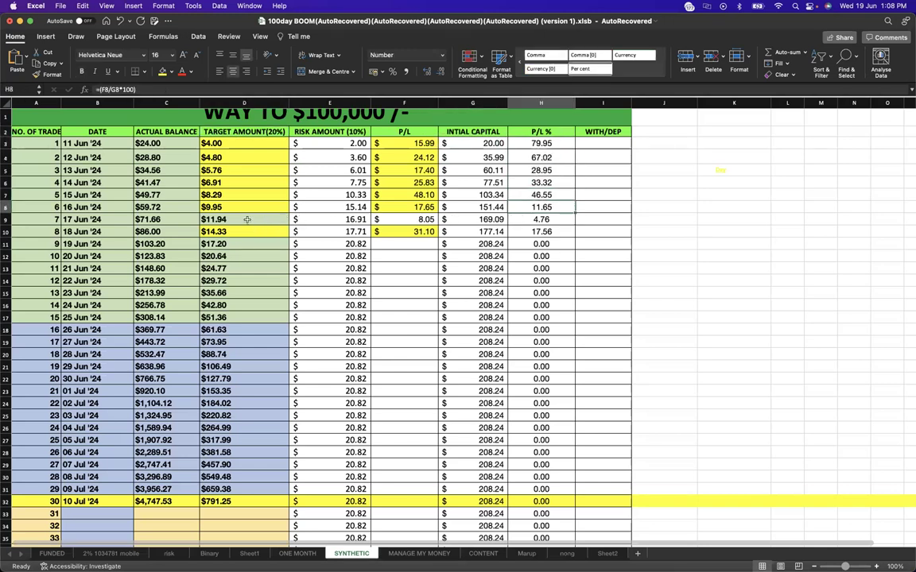
left_click(213, 219)
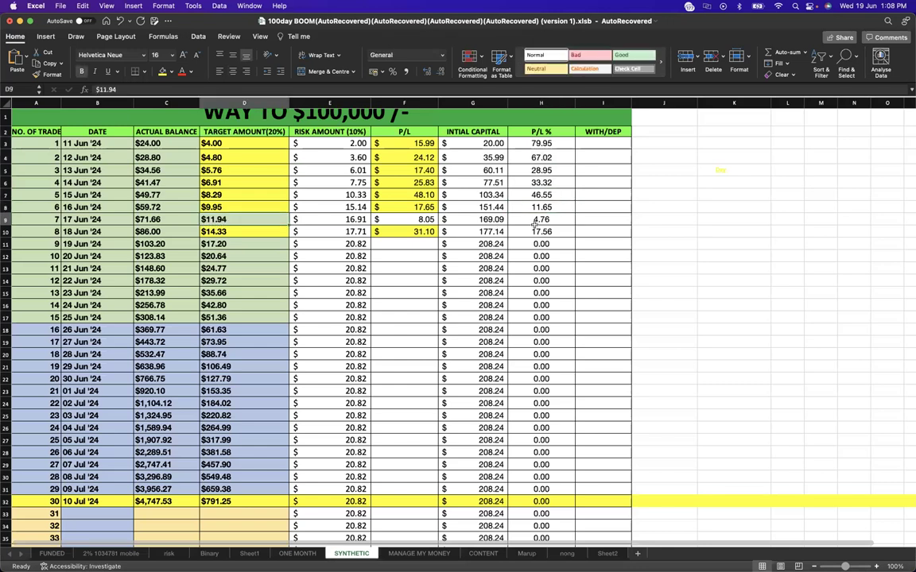
left_click(419, 220)
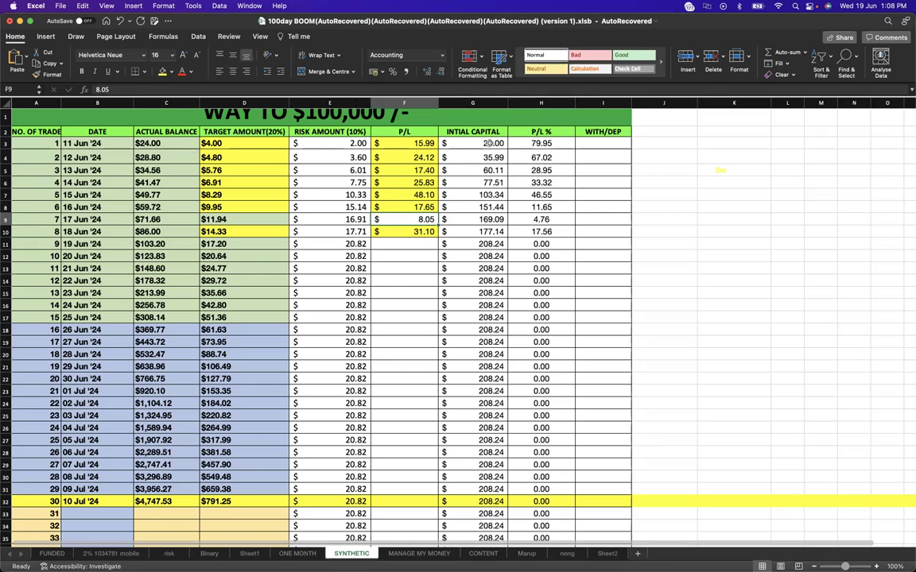
- Multiply the first trade's initial capital of 20 by 90 in Calculator, and close Calculator
left_click(442, 143)
mouse_move(795, 561)
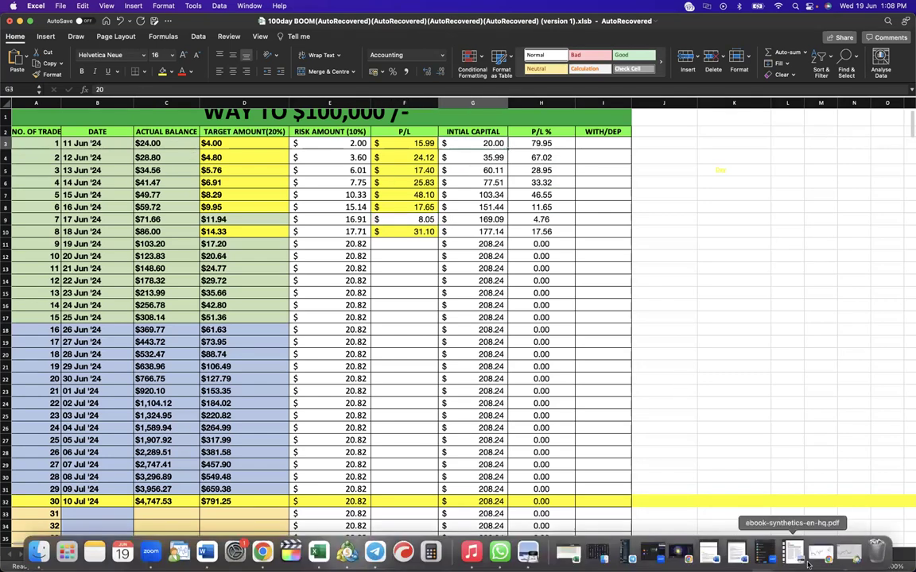
left_click(430, 550)
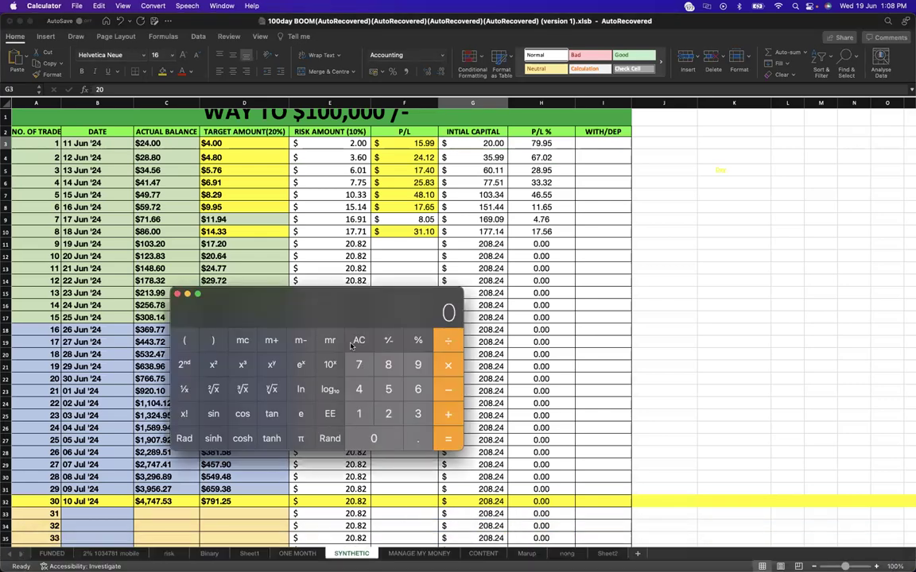
left_click(383, 407)
left_click(374, 438)
left_click(388, 366)
left_click(362, 345)
left_click(409, 372)
left_click(374, 439)
key("Return")
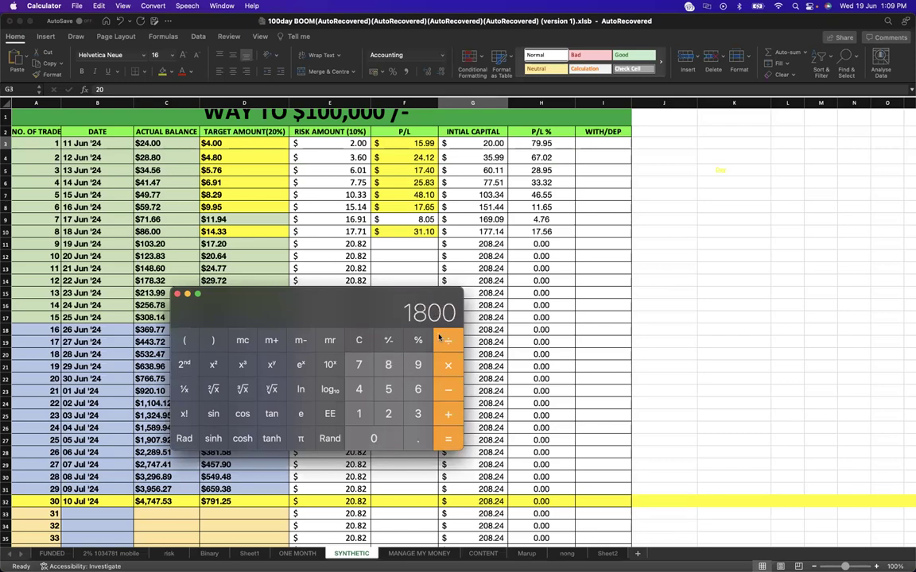
left_click(357, 342)
key("super+q")
- Select the P/L entries from 11 Jun to 18 Jun to check their total
left_click_drag(423, 141, 383, 227)
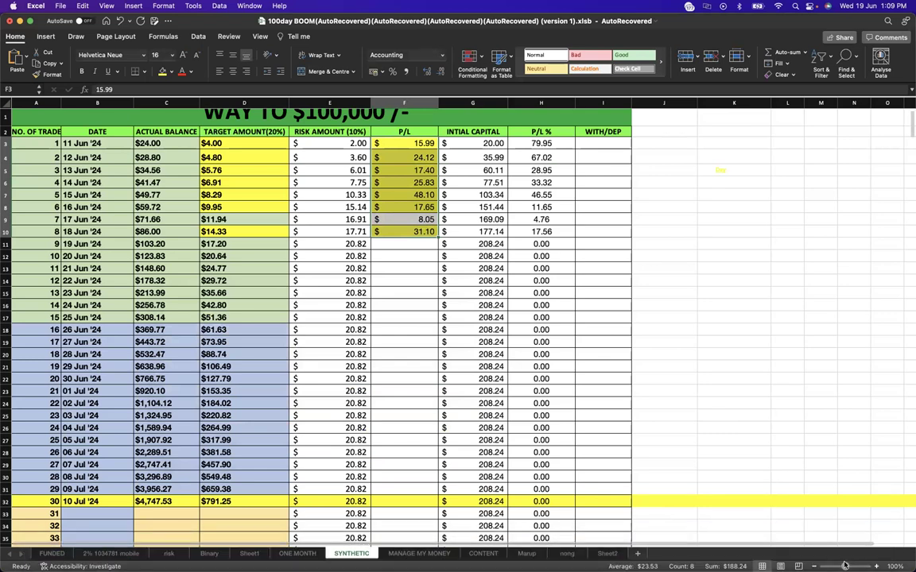
mouse_move(845, 569)
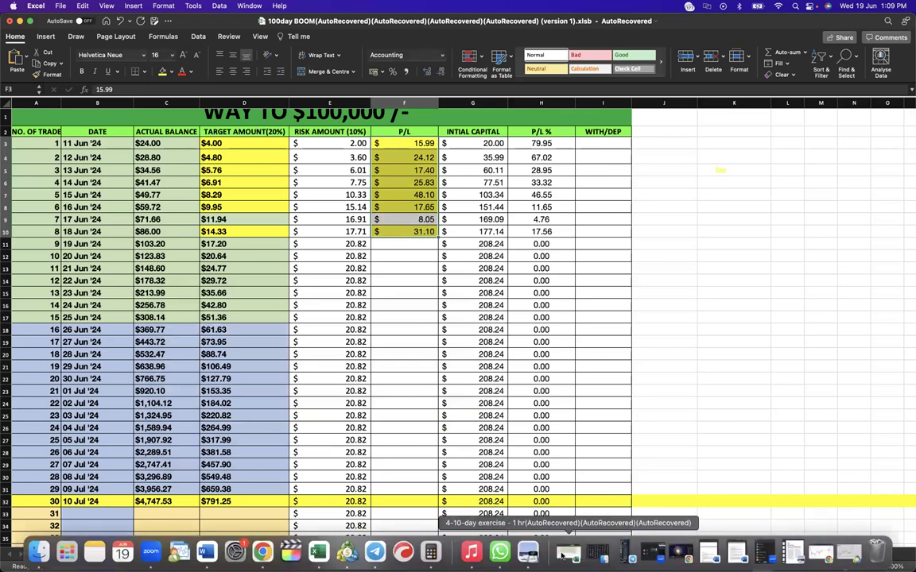
- Multiply the P/L total of 188 by 85 in Calculator, and close Calculator
left_click(430, 551)
left_click(361, 409)
left_click(388, 365)
left_click(388, 365)
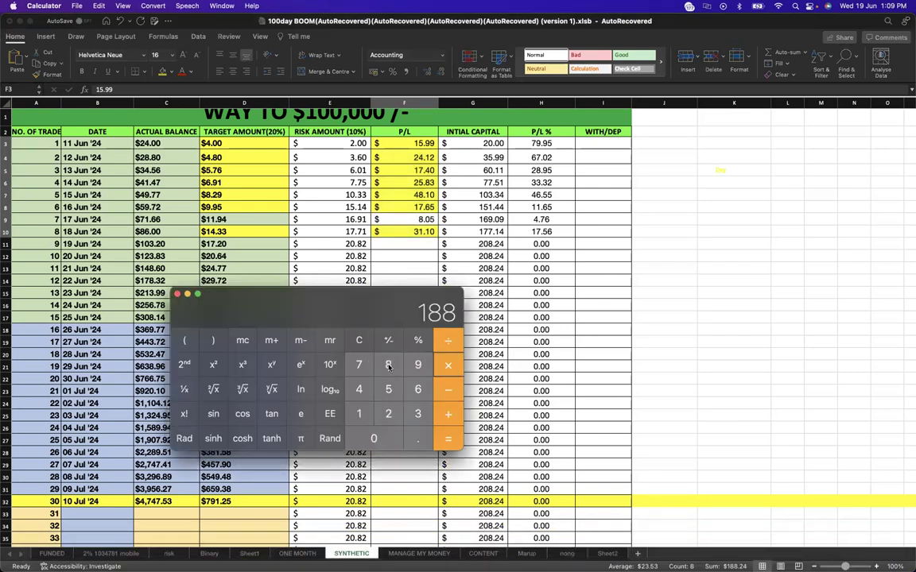
left_click(358, 340)
left_click(388, 365)
left_click(388, 390)
left_click(445, 440)
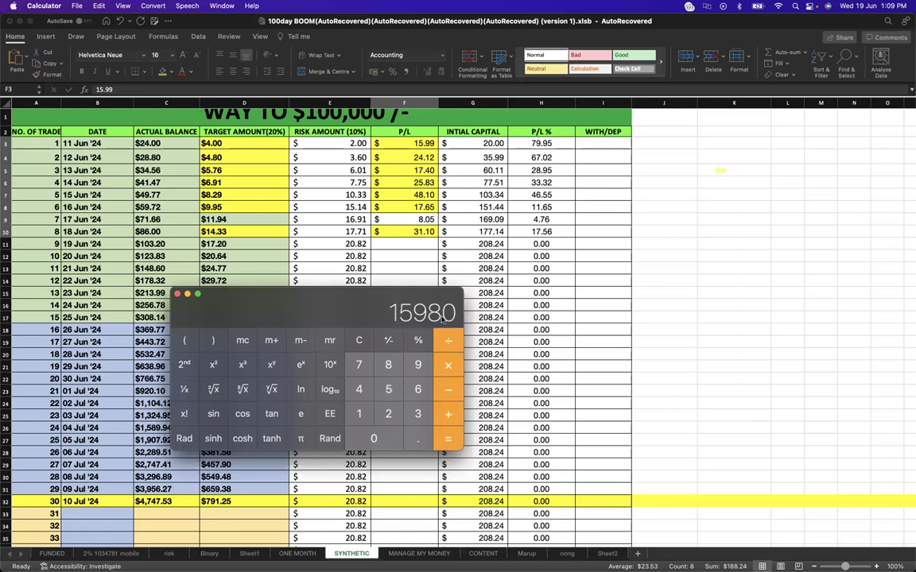
left_click(177, 293)
- Review the trade dates from 11 Jun to 18 Jun, the 18 Jun P/L and the first trade's initial capital
left_click_drag(82, 143, 92, 231)
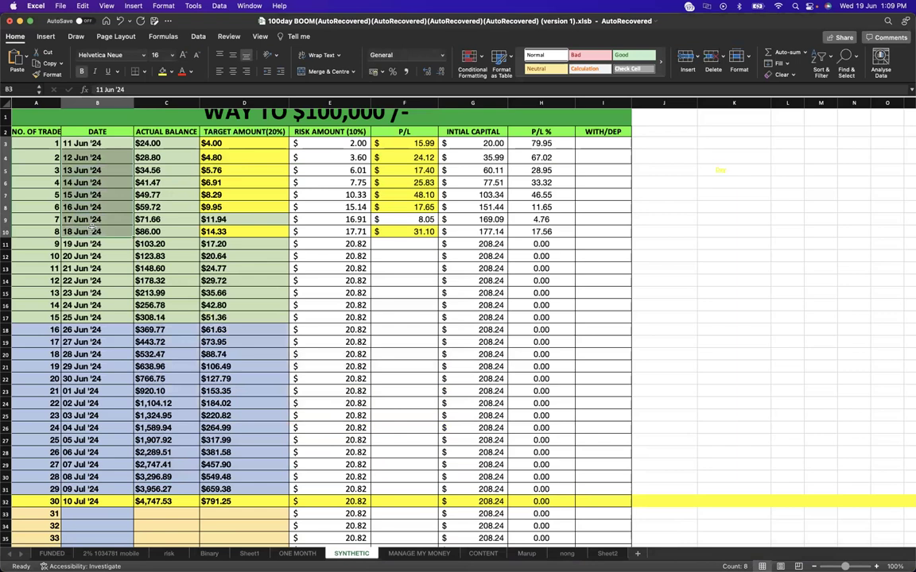
left_click(407, 235)
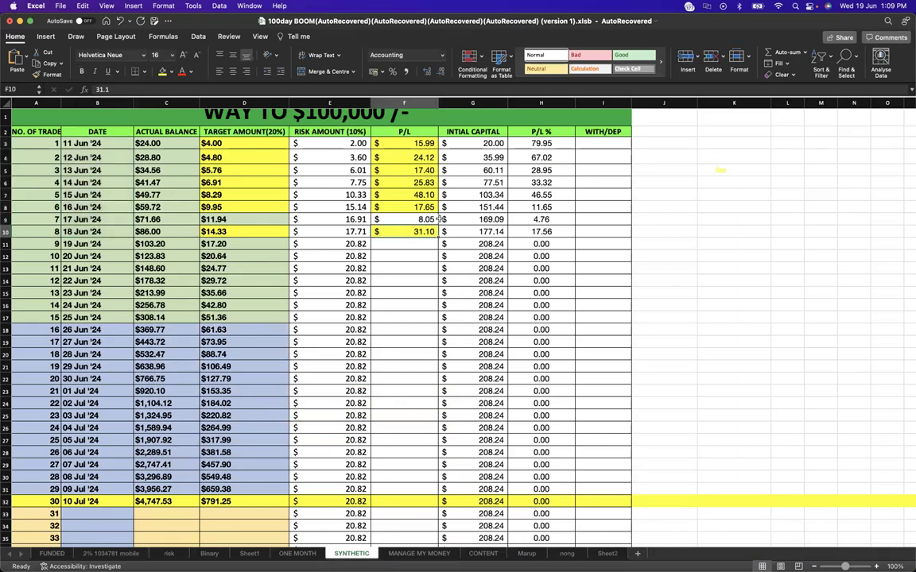
left_click(450, 142)
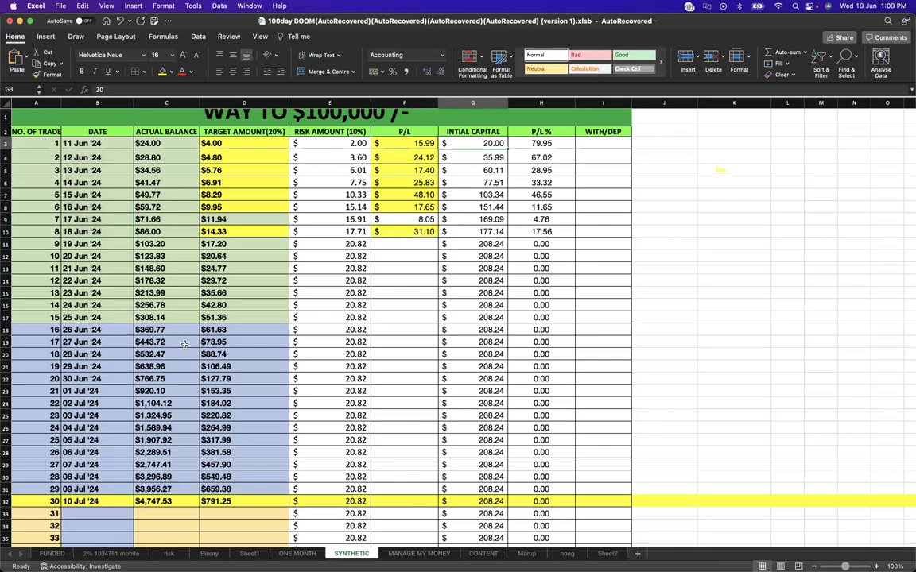
- Examine the 10 Jul date and actual balance, and look through the numbered trade rows below them
scroll(164, 442, "down", 3)
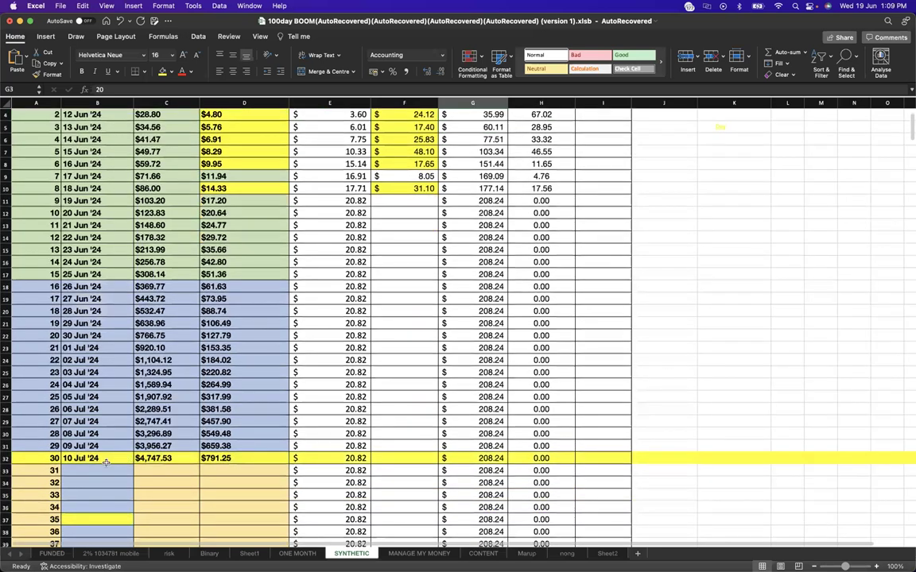
left_click_drag(97, 459, 166, 458)
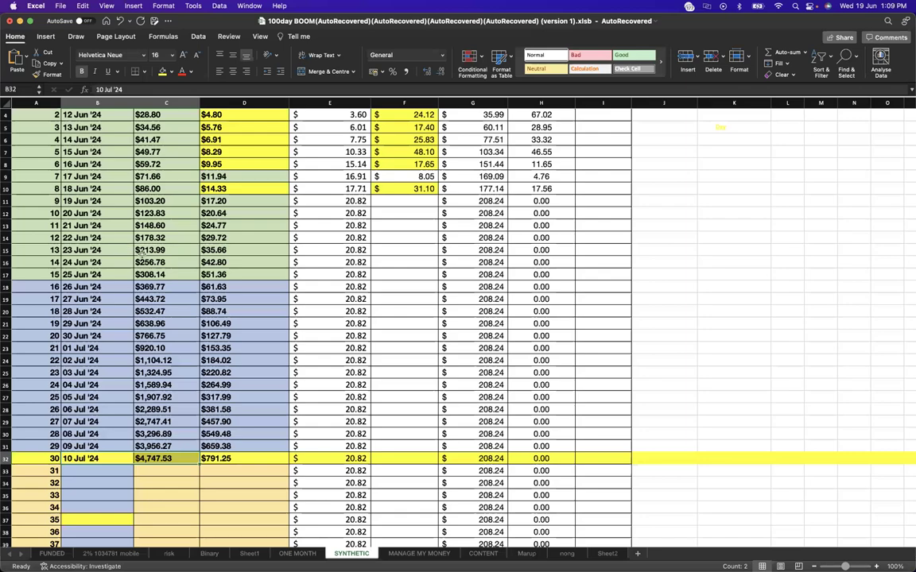
scroll(161, 238, "down", 8)
scroll(161, 238, "down", 12)
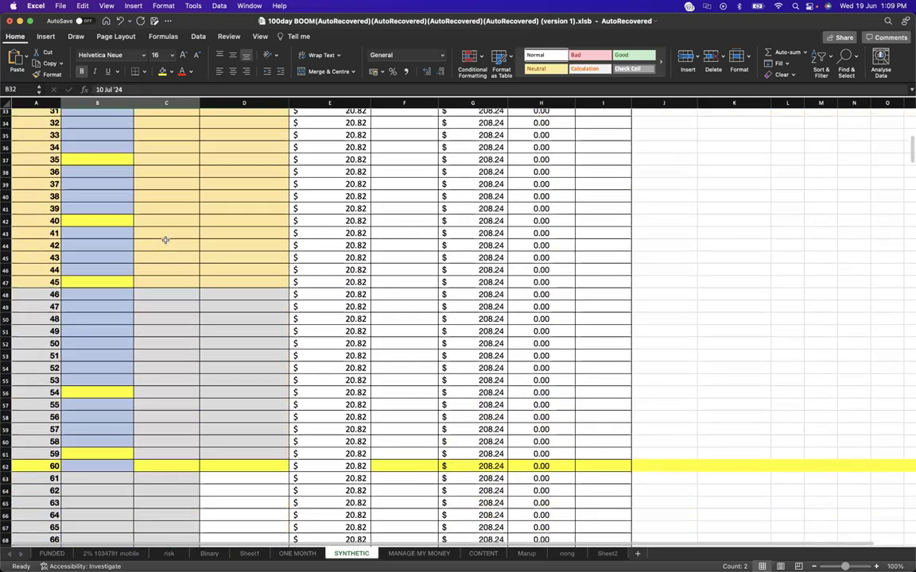
scroll(178, 308, "down", 16)
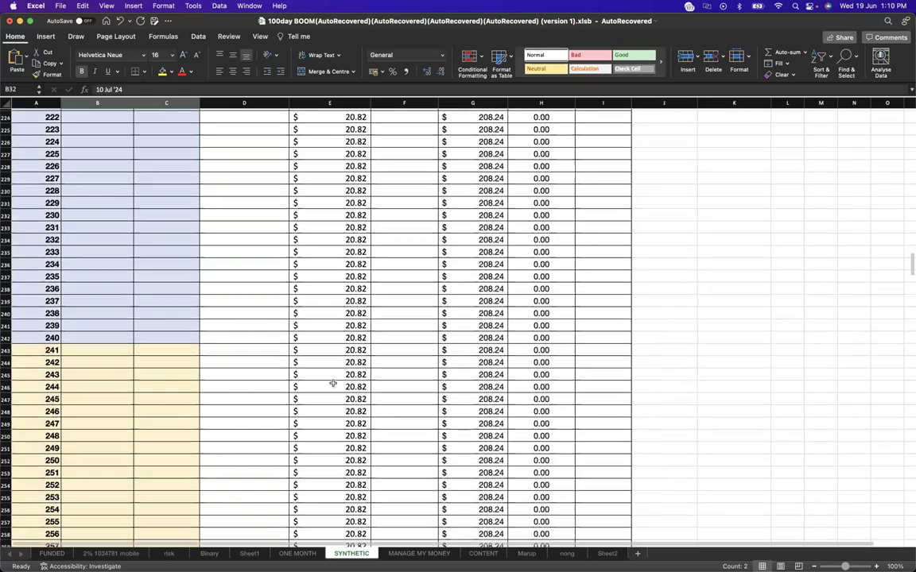
scroll(334, 372, "down", 4)
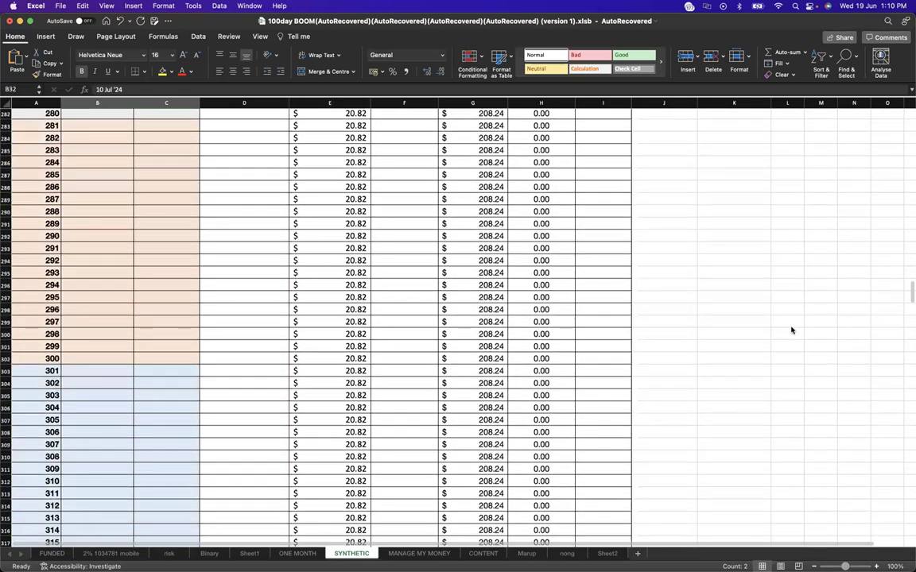
- Return to the start of the plan and highlight the WAY TO $100,000 title
scroll(898, 251, "up", 20)
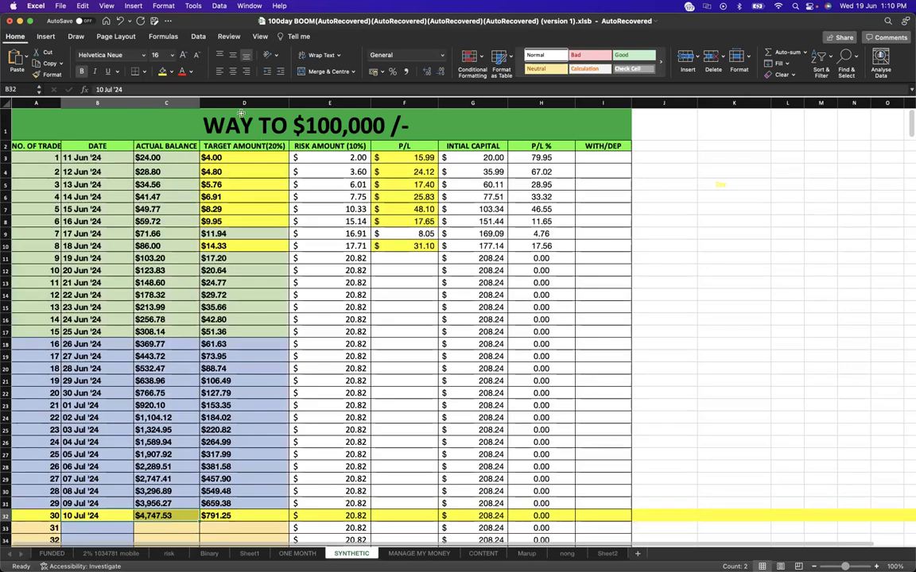
left_click(241, 114)
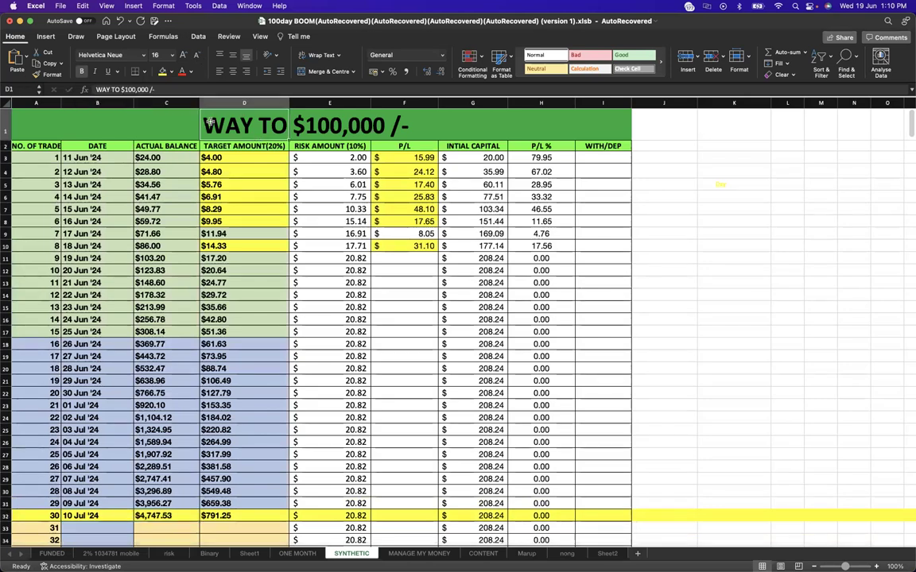
left_click(322, 118)
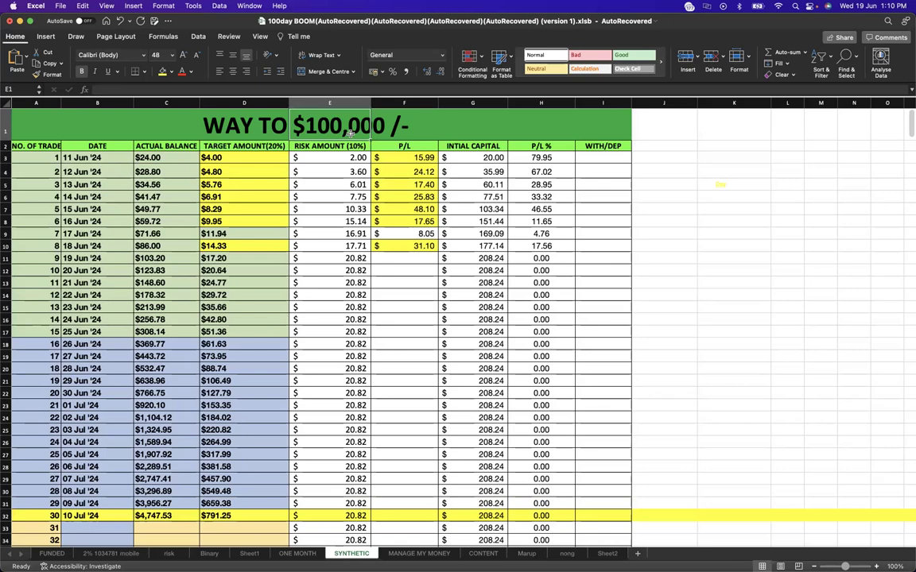
left_click(20, 20)
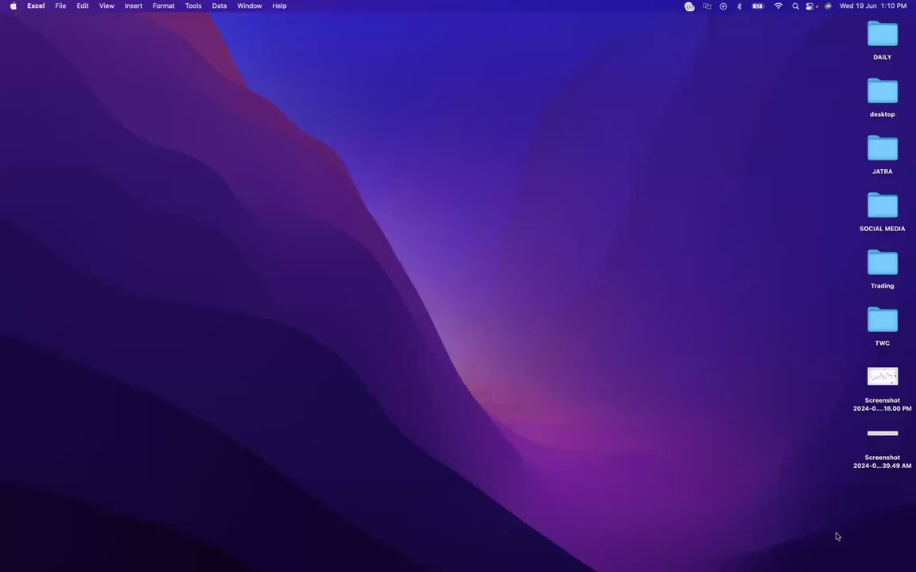
left_click(849, 561)
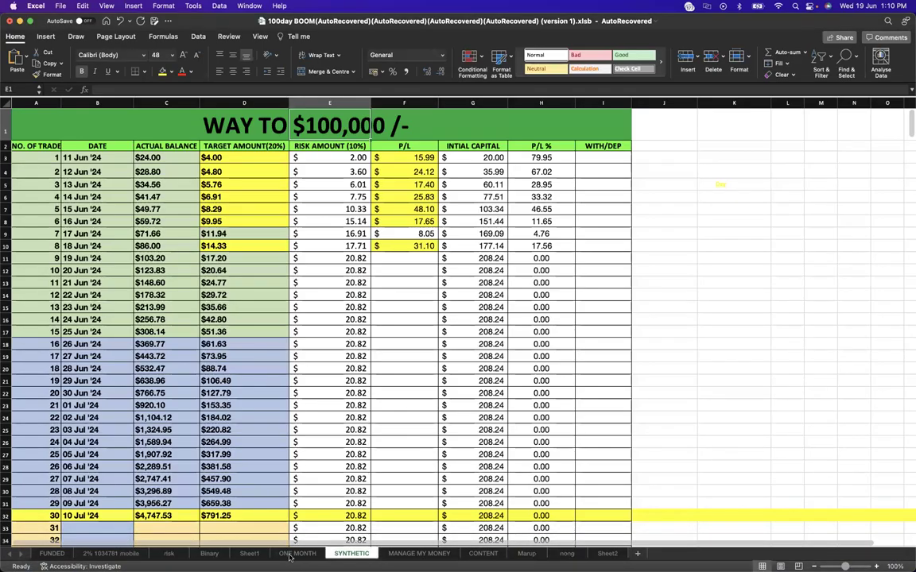
- Open the ONE MONTH sheet and examine the first 11-Jun row's initial capital, 2% target heading and first projected balance
left_click(298, 553)
scroll(334, 365, "up", 5)
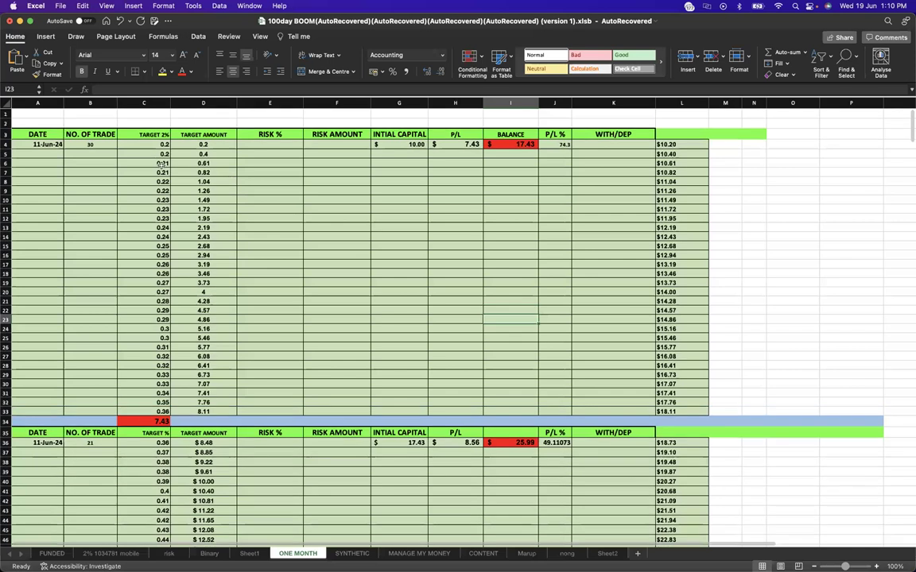
left_click_drag(36, 144, 448, 146)
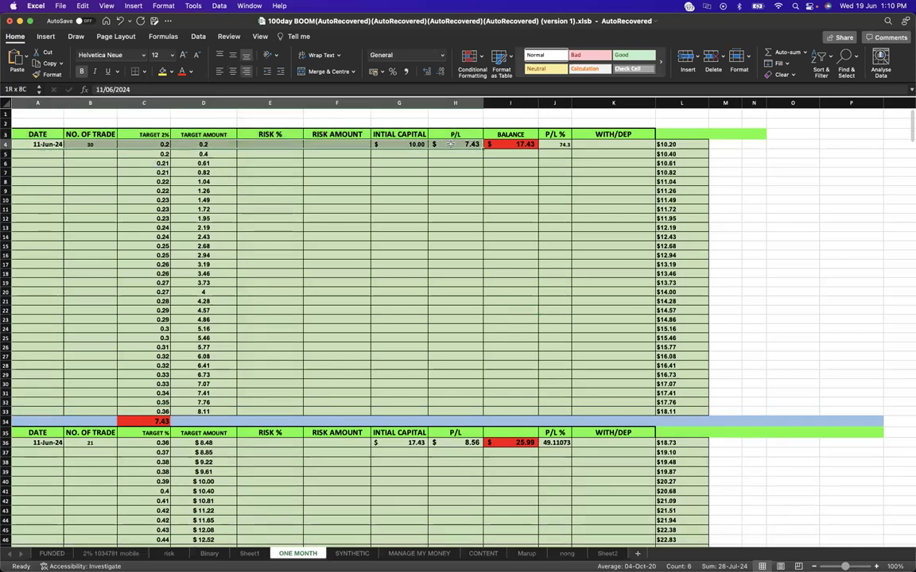
left_click(388, 145)
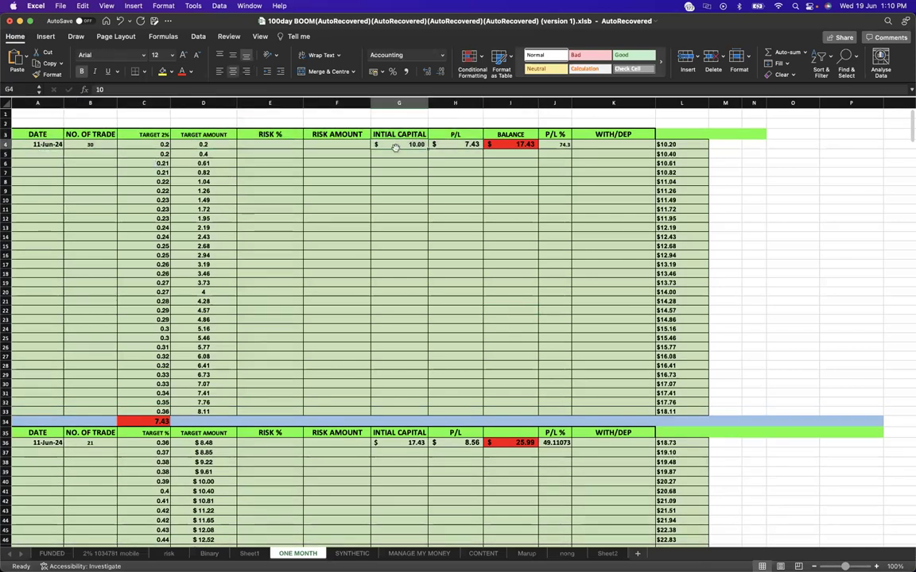
left_click(143, 133)
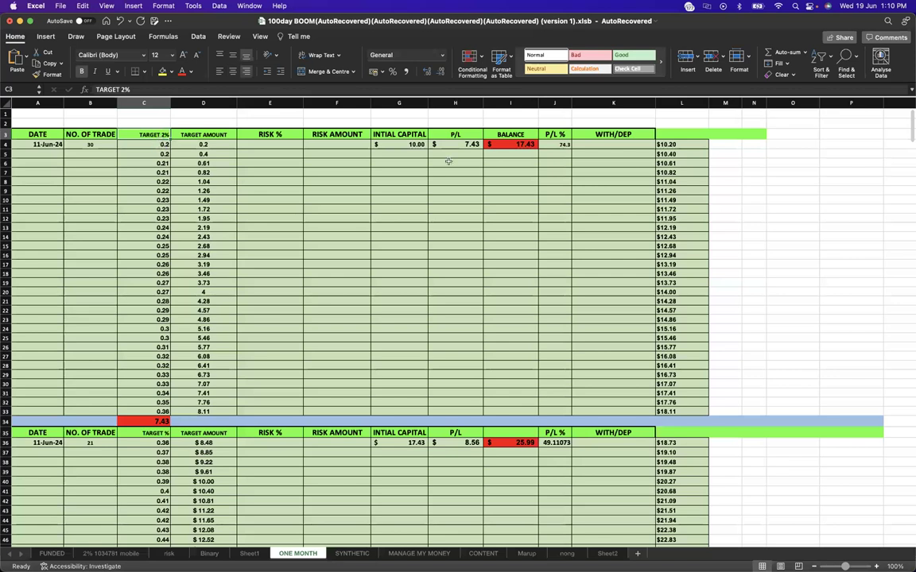
left_click(668, 144)
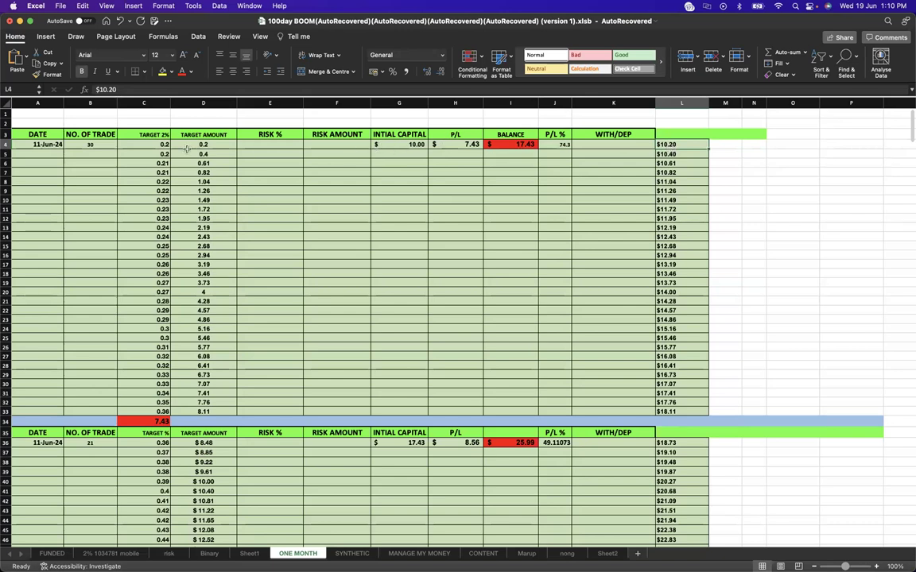
- Select the target entries of the two 11-Jun blocks and the first 12-Jun block in turn to check their totals
left_click(164, 144)
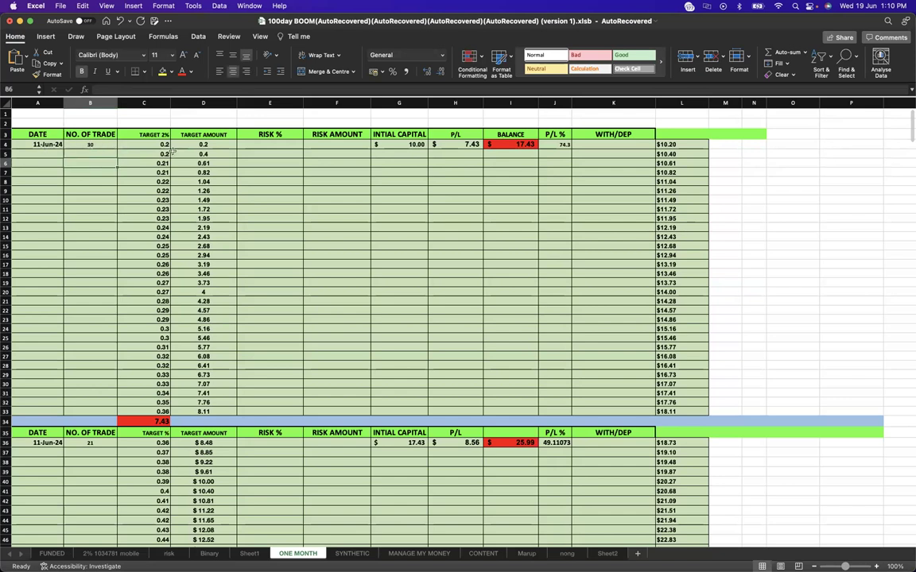
left_click(159, 153)
left_click_drag(159, 146, 159, 393)
scroll(101, 256, "down", 5)
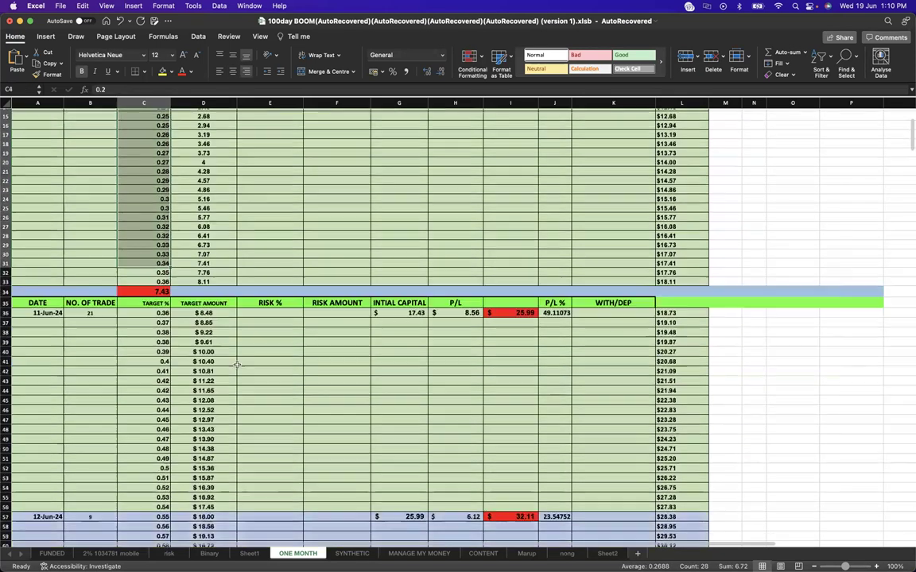
left_click_drag(159, 243, 159, 437)
scroll(237, 387, "down", 8)
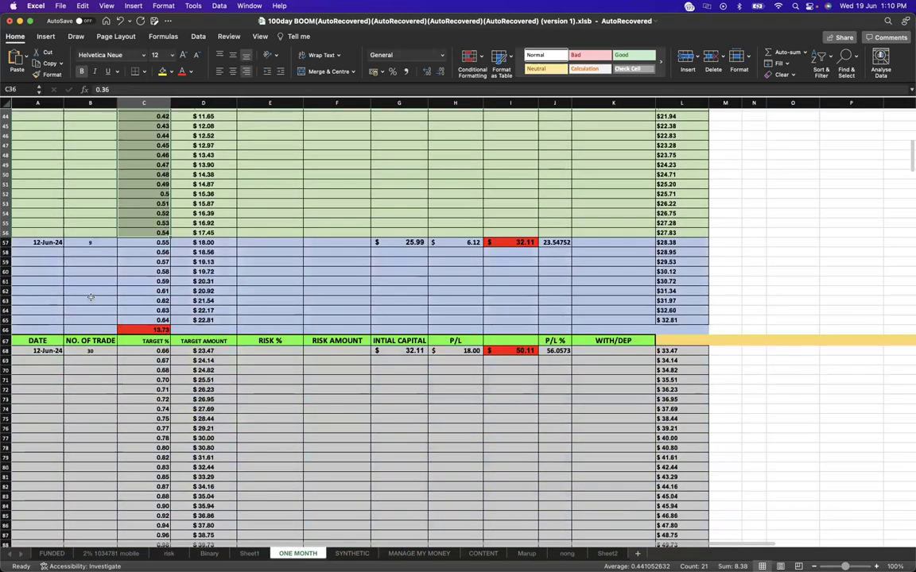
left_click_drag(131, 242, 159, 329)
- Go to the end of the ONE MONTH plan and examine the final entry in the target column
scroll(715, 331, "down", 10)
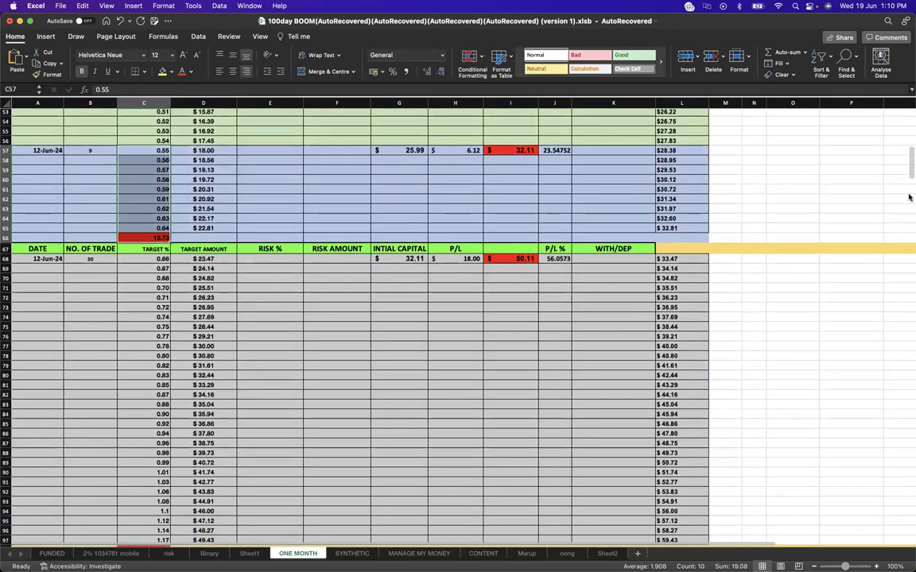
scroll(901, 321, "down", 20)
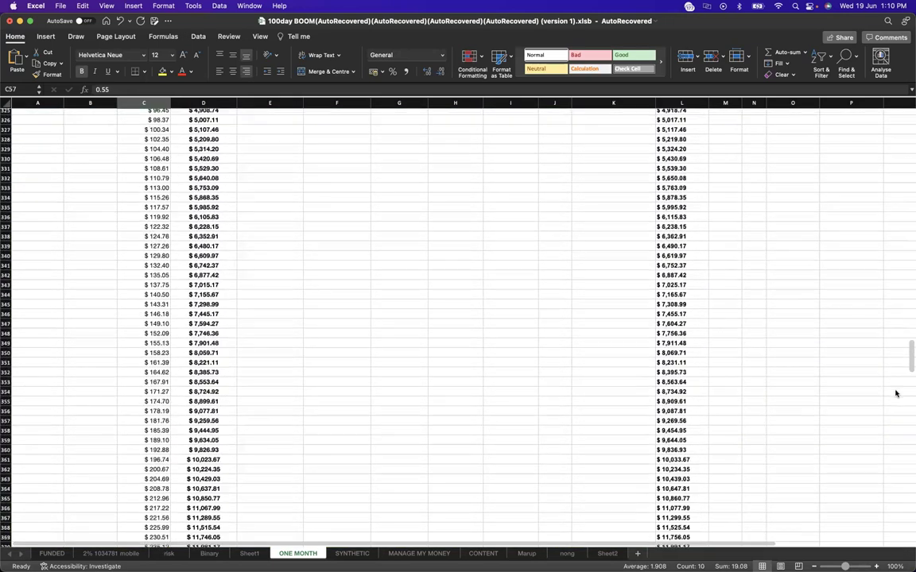
scroll(895, 443, "down", 20)
scroll(894, 493, "up", 10)
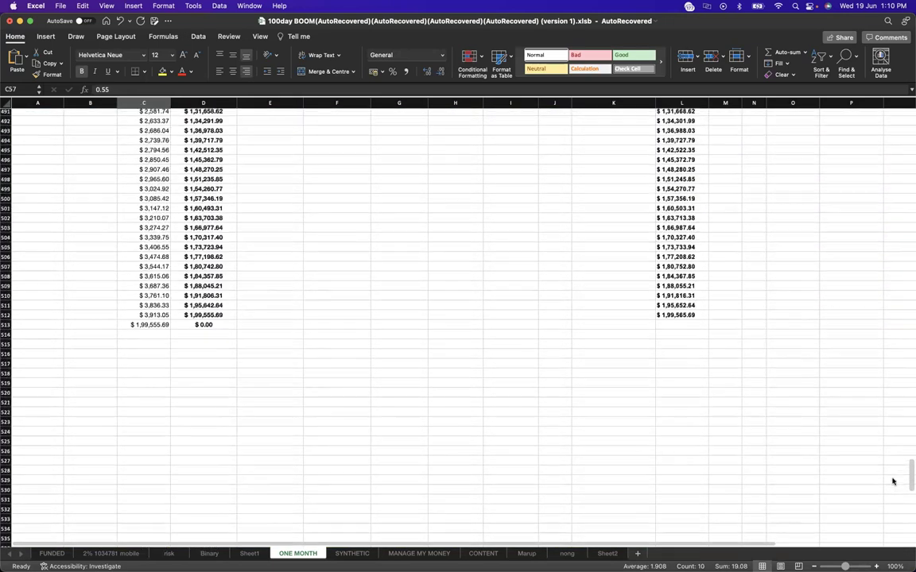
left_click(231, 337)
left_click(155, 335)
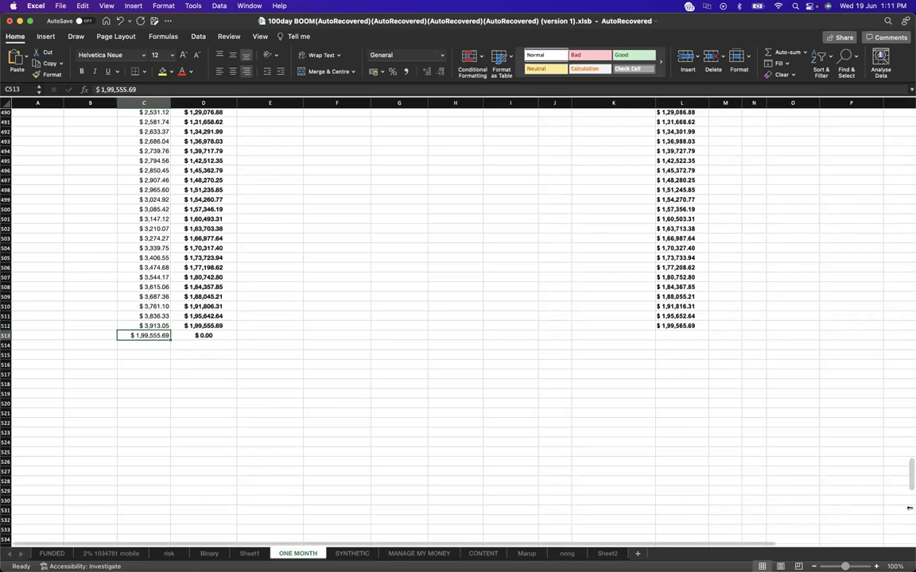
- Switch to the Binary sheet and show its Binary index plan from the first column at 100% zoom
scroll(895, 250, "up", 20)
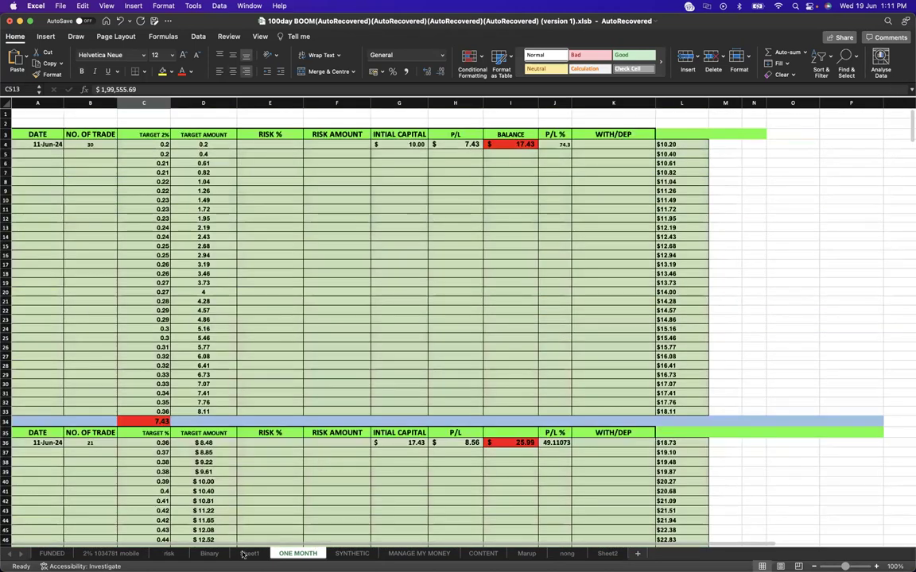
left_click(248, 553)
left_click(209, 553)
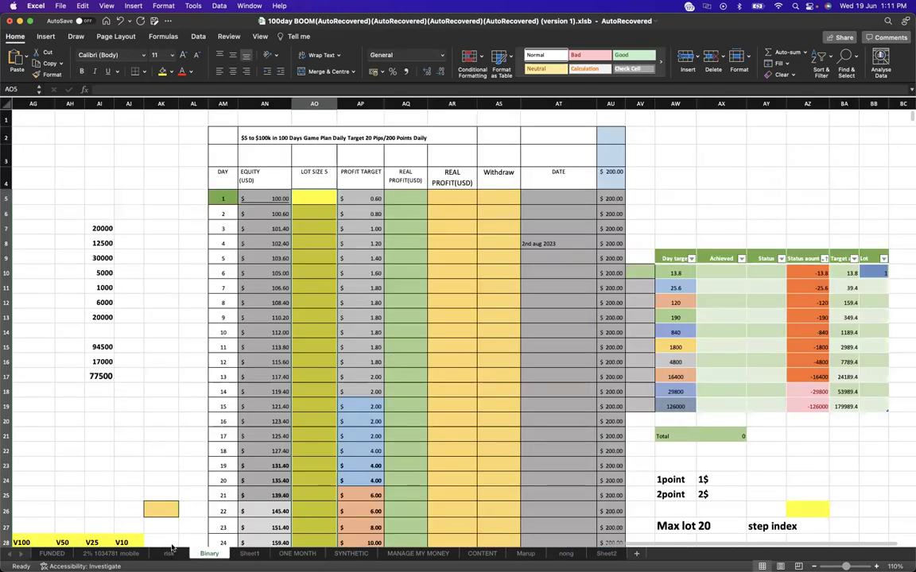
scroll(230, 502, "left", 20)
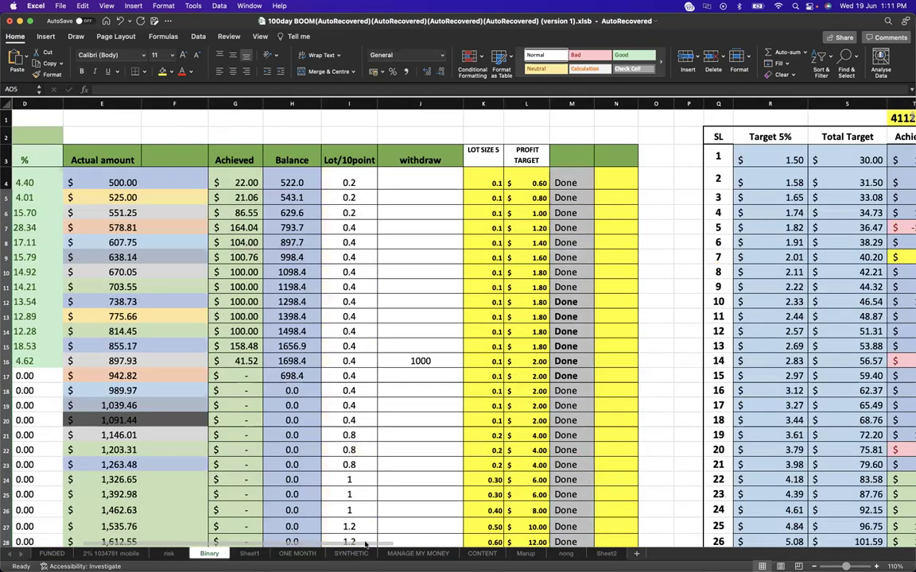
scroll(330, 491, "left", 6)
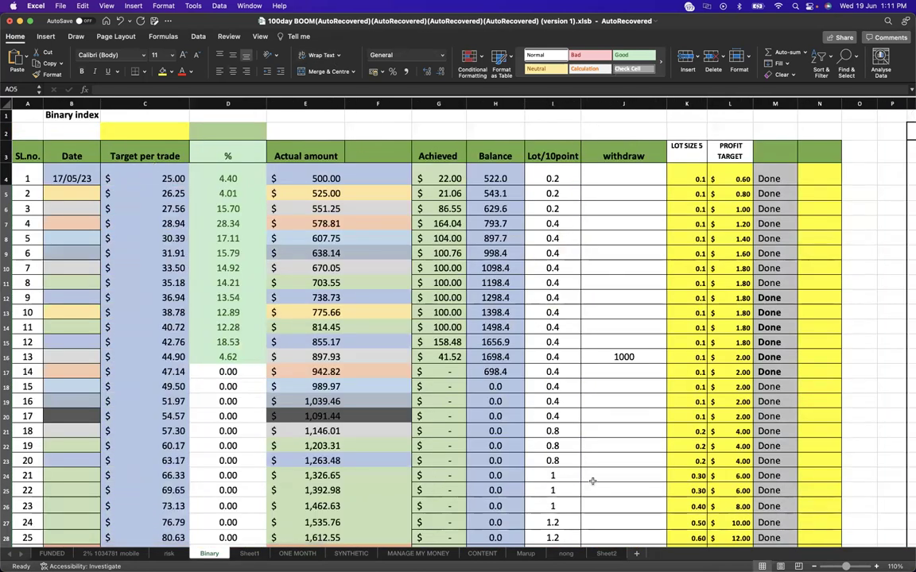
left_click(812, 565)
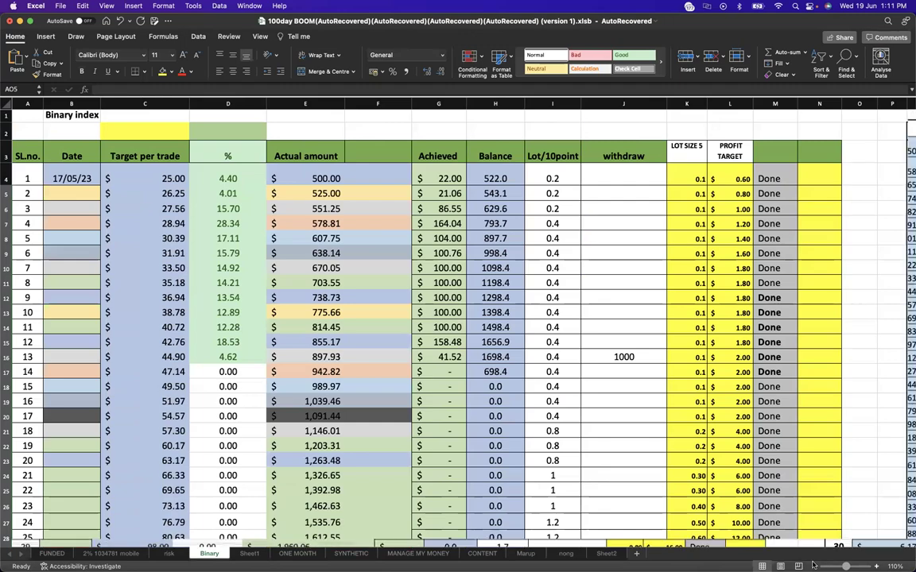
- Examine the 1% daily target plan's achieved amounts and the last rows of the Binary index plan
scroll(285, 334, "down", 5)
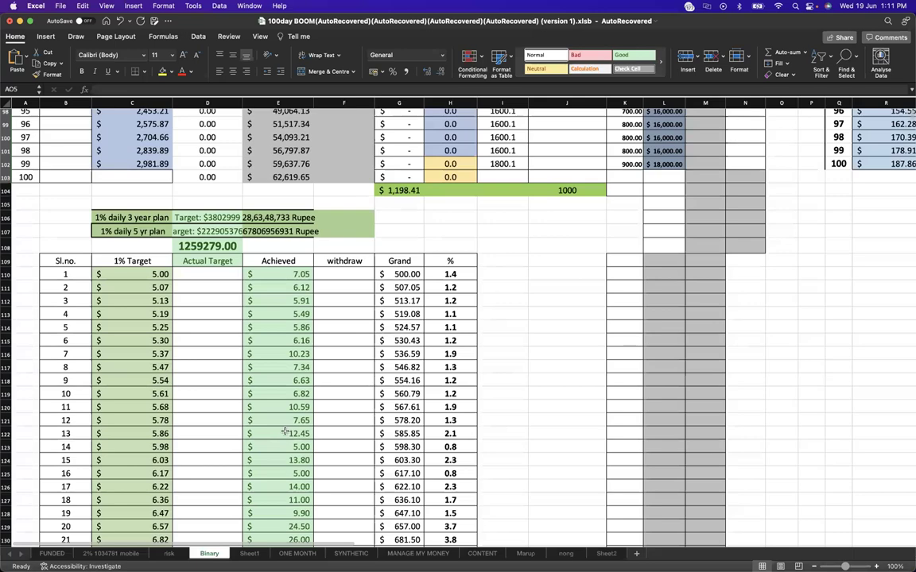
left_click(279, 274)
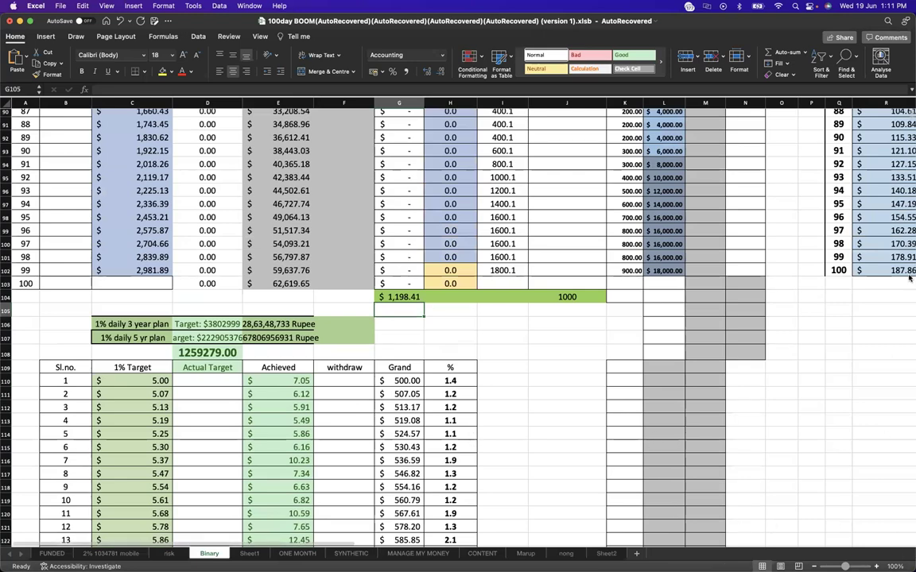
scroll(910, 199, "up", 6)
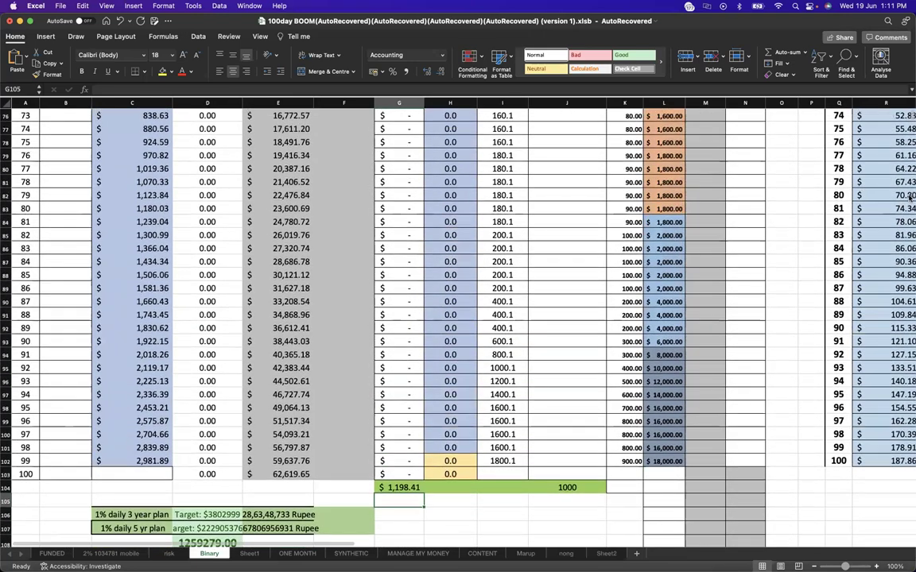
- Go back over the Binary index plan to its first rows and switch to the ONE MONTH sheet
scroll(862, 236, "up", 5)
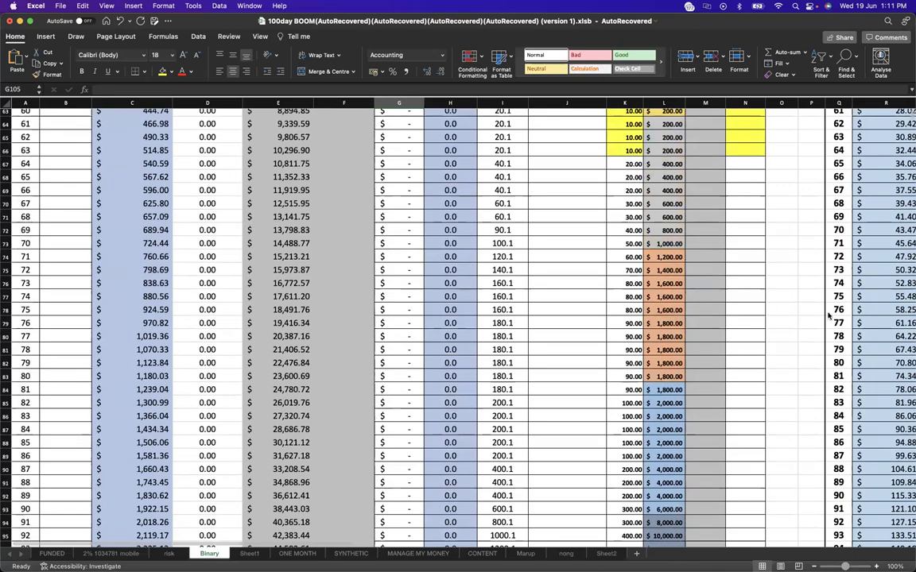
scroll(832, 313, "up", 6)
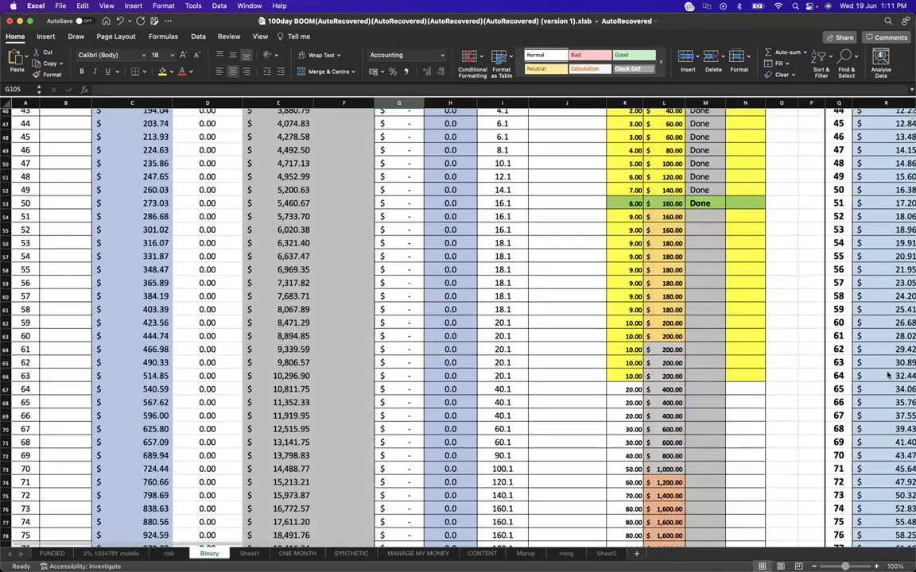
scroll(819, 199, "up", 2)
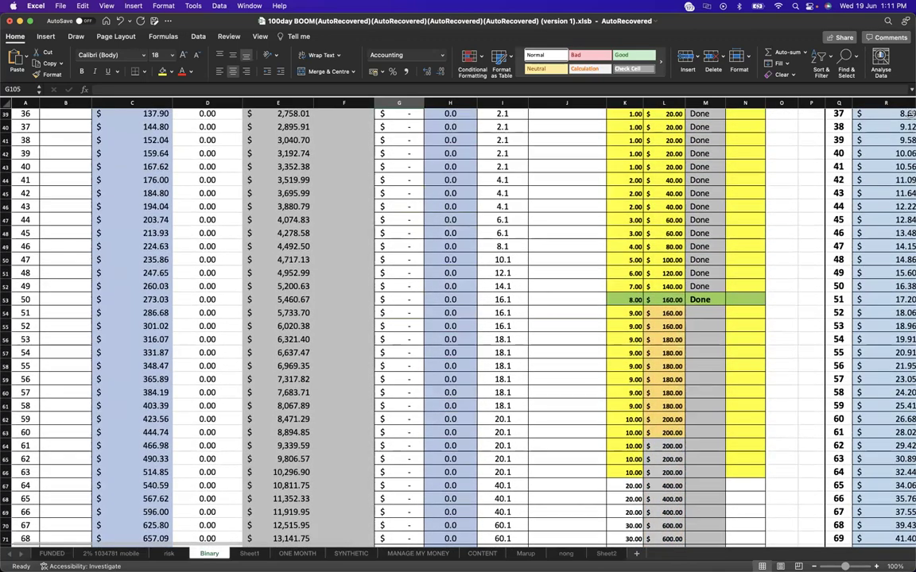
scroll(301, 105, "up", 12)
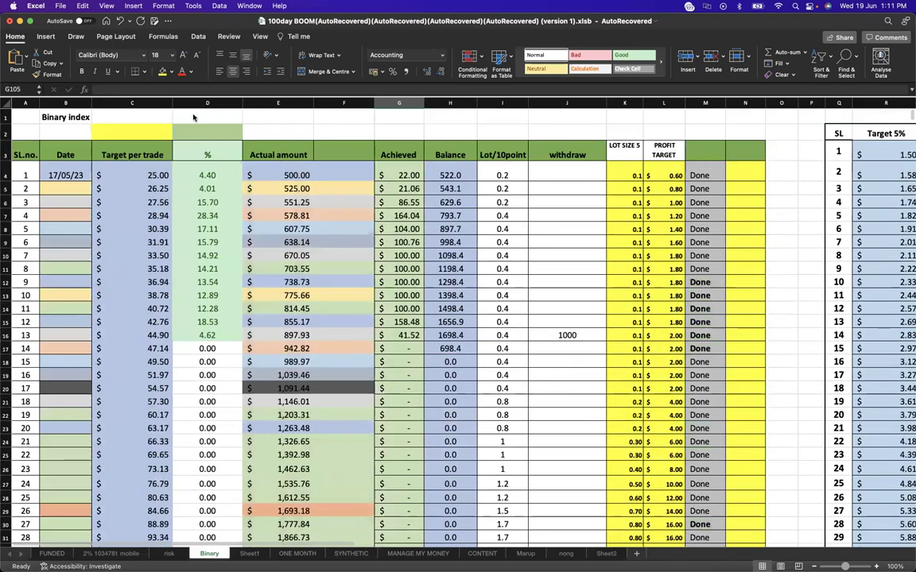
left_click(249, 553)
left_click(296, 554)
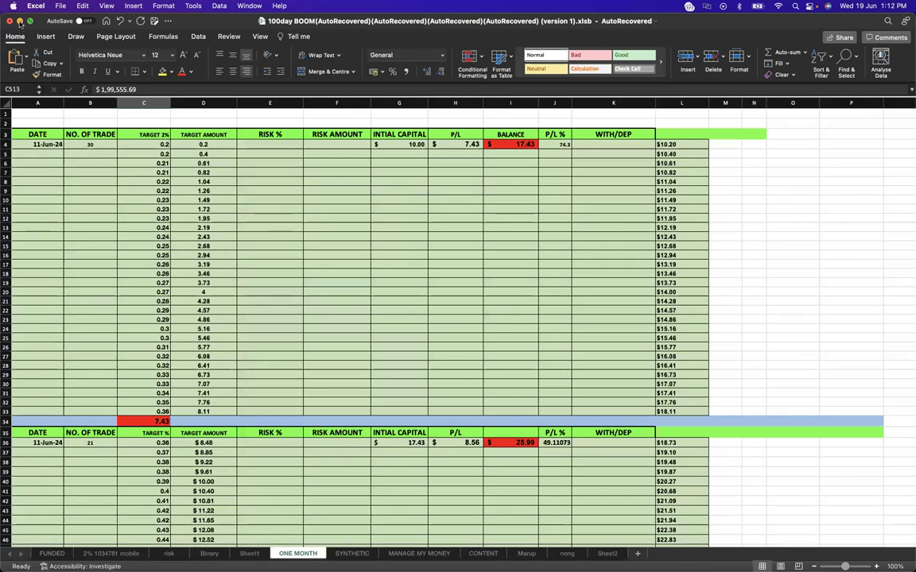
- Minimize the workbook, restore the ebook-synthetics-en-hq.pdf ebook, and bring the DEX 600 UP Index M15 chart in MetaTrader 5 to the front
key("super+m")
mouse_move(834, 561)
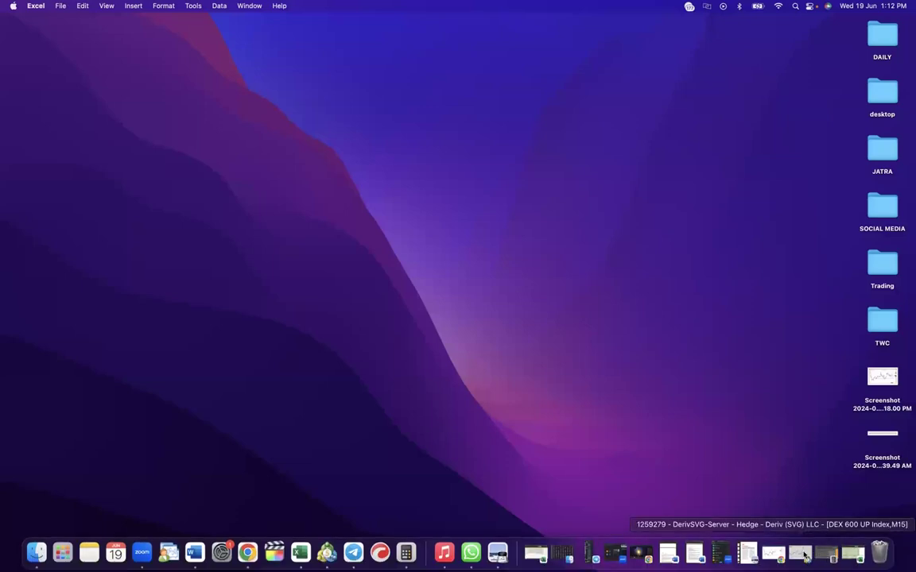
left_click(747, 557)
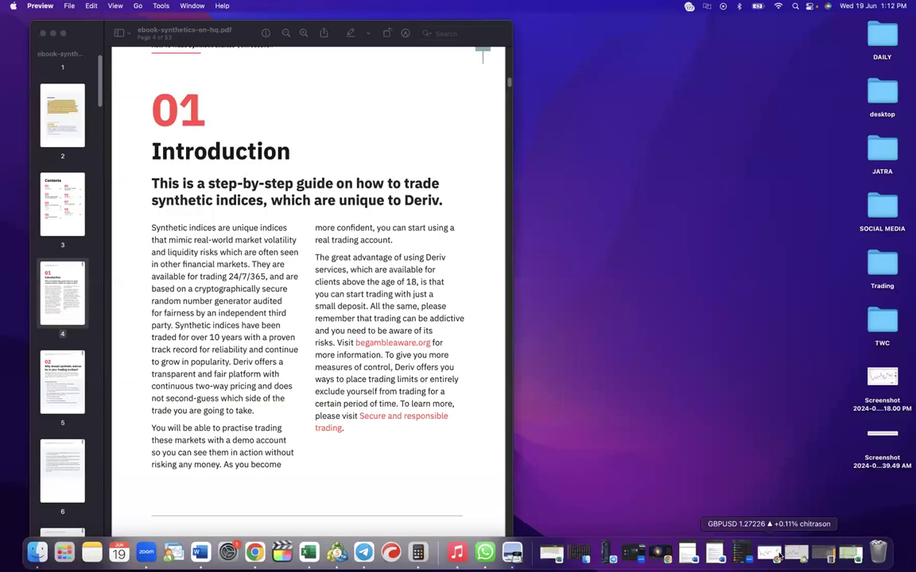
left_click(779, 556)
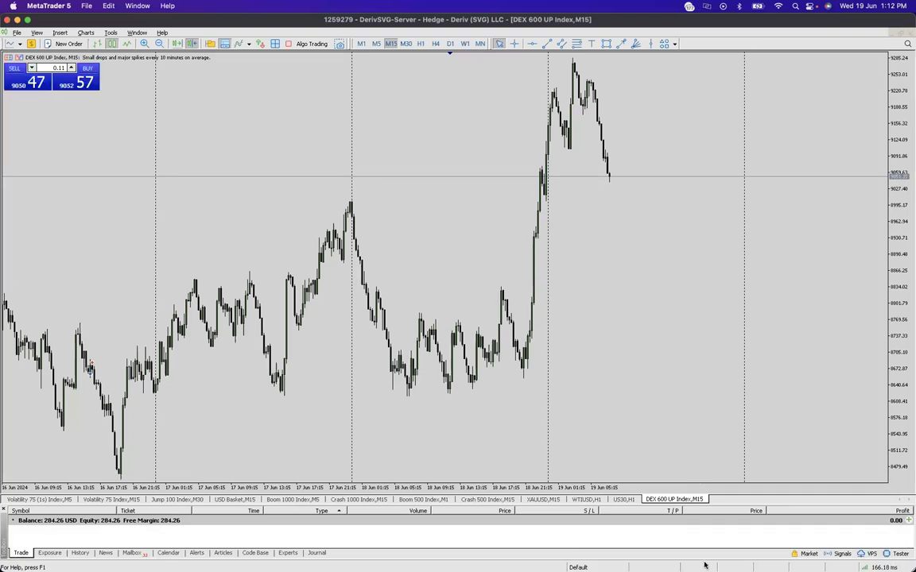
mouse_move(704, 569)
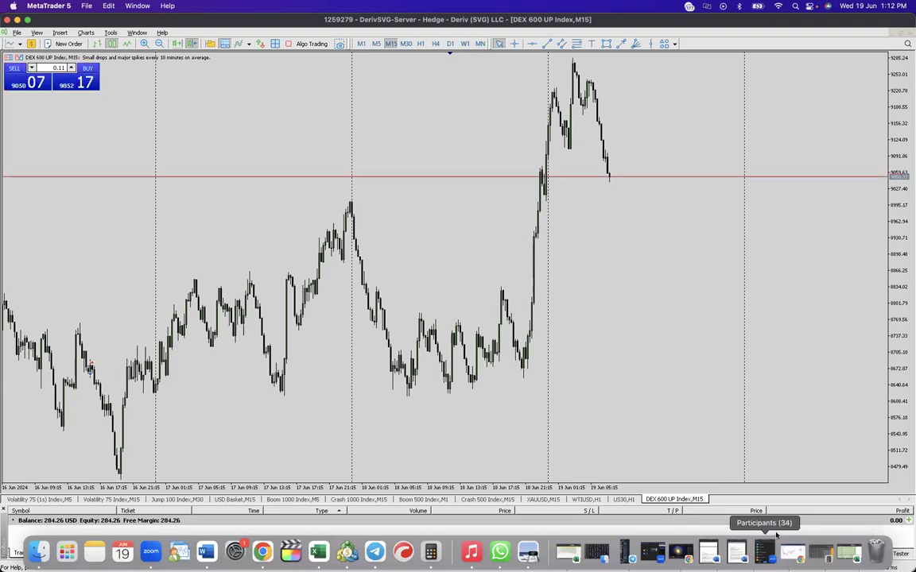
mouse_move(776, 565)
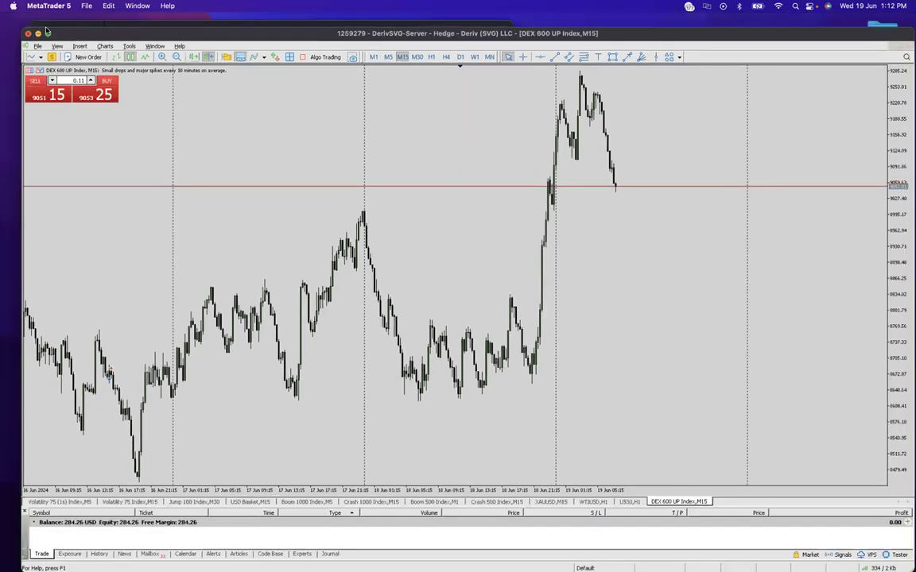
- Clear the desktop by minimizing MetaTrader 5, and bring up the synthetics ebook in Preview in front of the DEX 600 UP chart
left_click(17, 18)
key("super+alt+h")
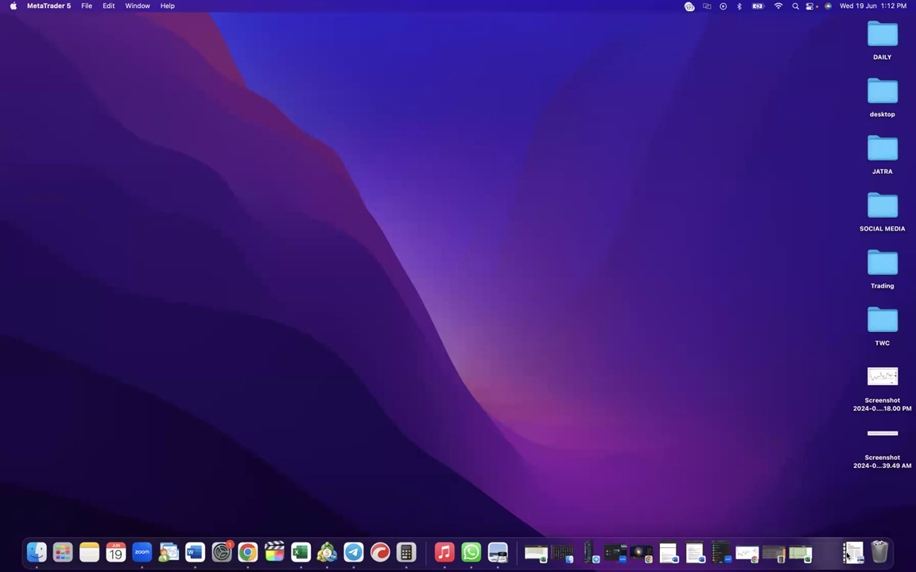
left_click(827, 554)
left_click(777, 554)
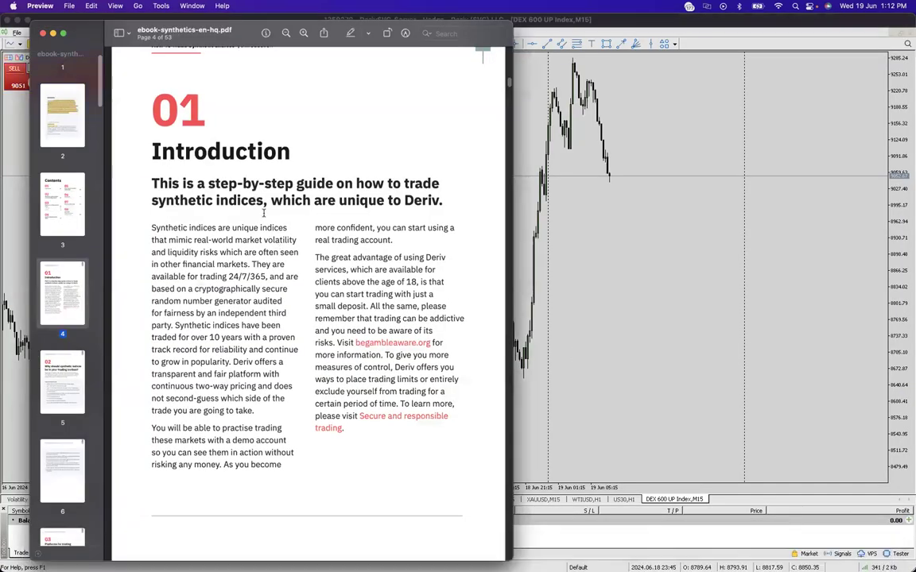
- Select the passage "They are available for trading 24/7/365" in the ebook's Introduction
scroll(284, 247, "down", 1)
scroll(291, 231, "down", 2)
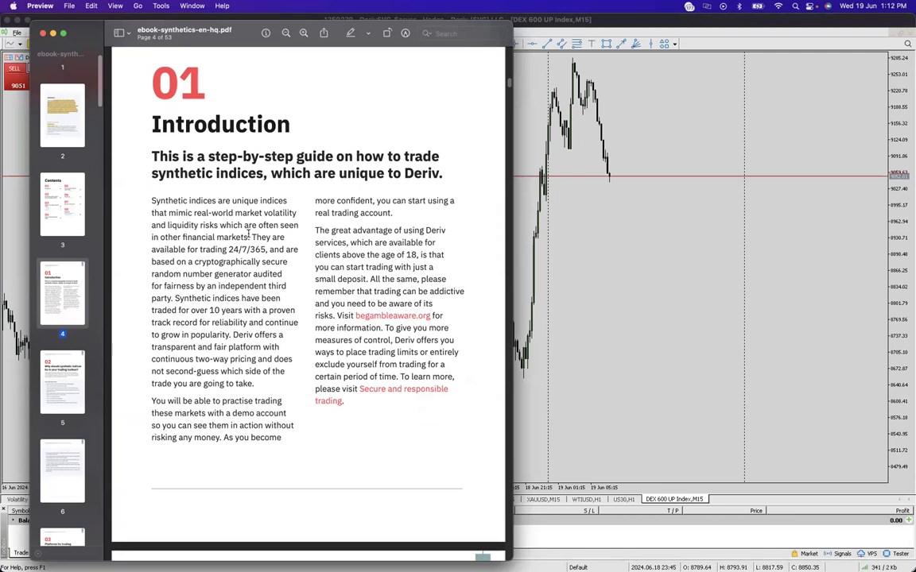
mouse_move(255, 237)
left_mouse_down()
mouse_move(275, 251)
mouse_move(250, 251)
mouse_move(263, 251)
left_mouse_up()
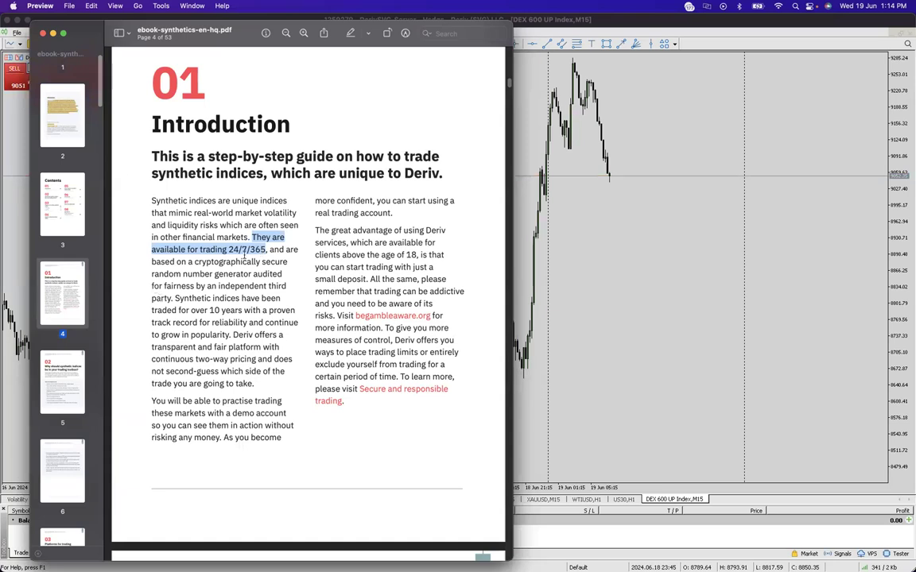
- Read on through the advantages of synthetic indices and the DTrader platform sections to the available option trades on page 10
scroll(358, 271, "down", 5)
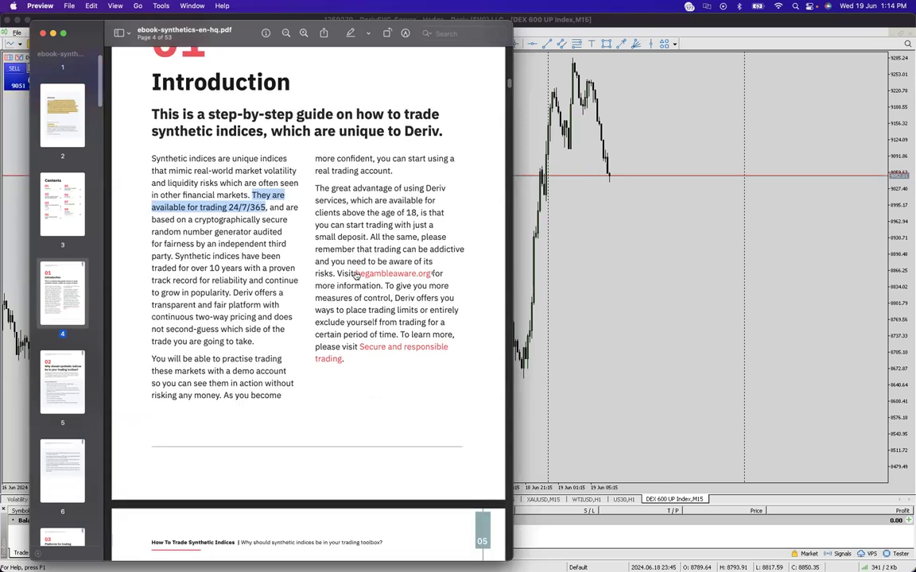
scroll(359, 281, "down", 15)
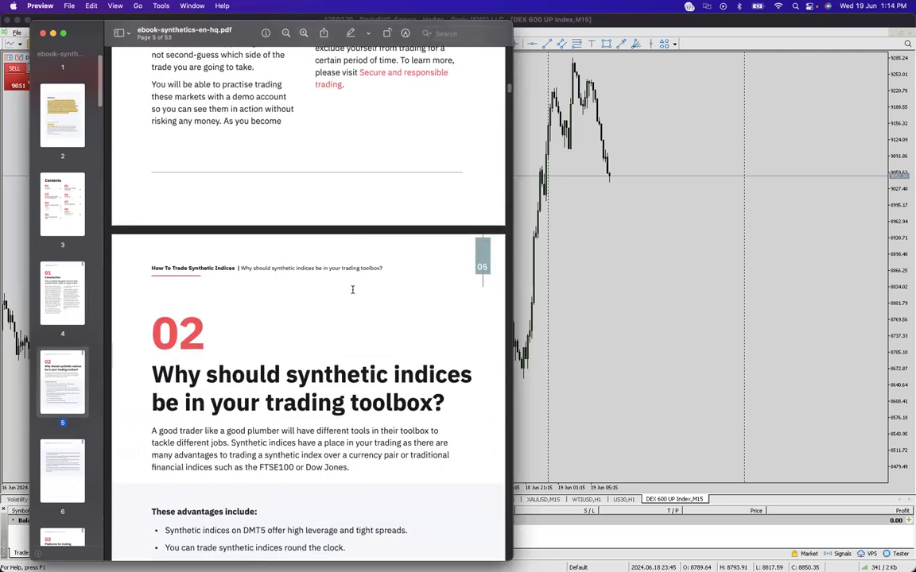
scroll(350, 285, "down", 15)
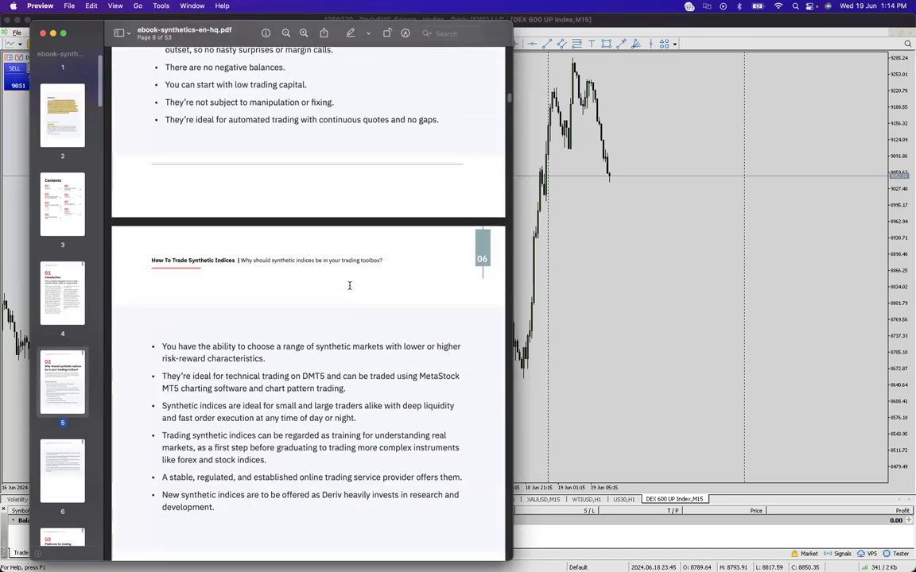
scroll(349, 285, "down", 14)
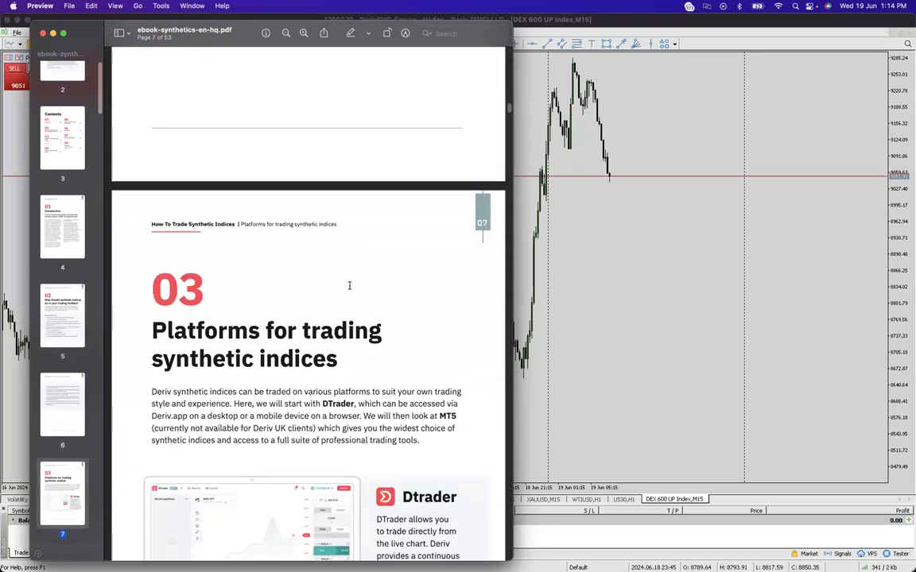
scroll(349, 285, "down", 3)
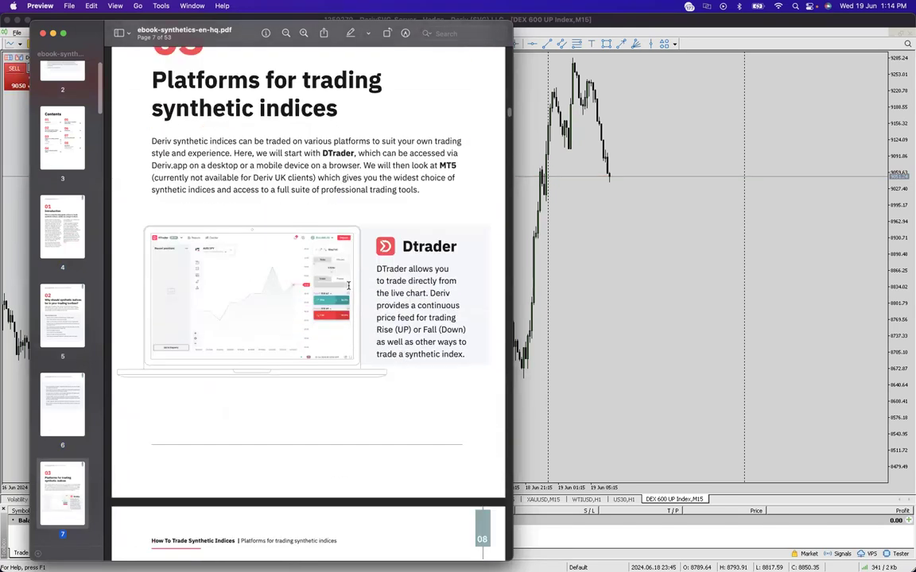
scroll(349, 286, "up", 1)
scroll(349, 284, "down", 1)
scroll(348, 285, "down", 12)
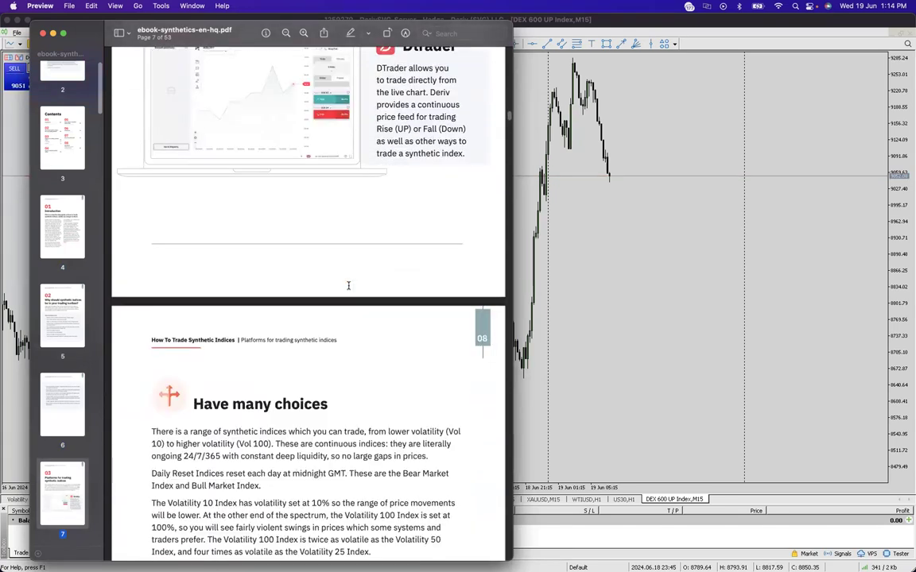
scroll(349, 285, "down", 6)
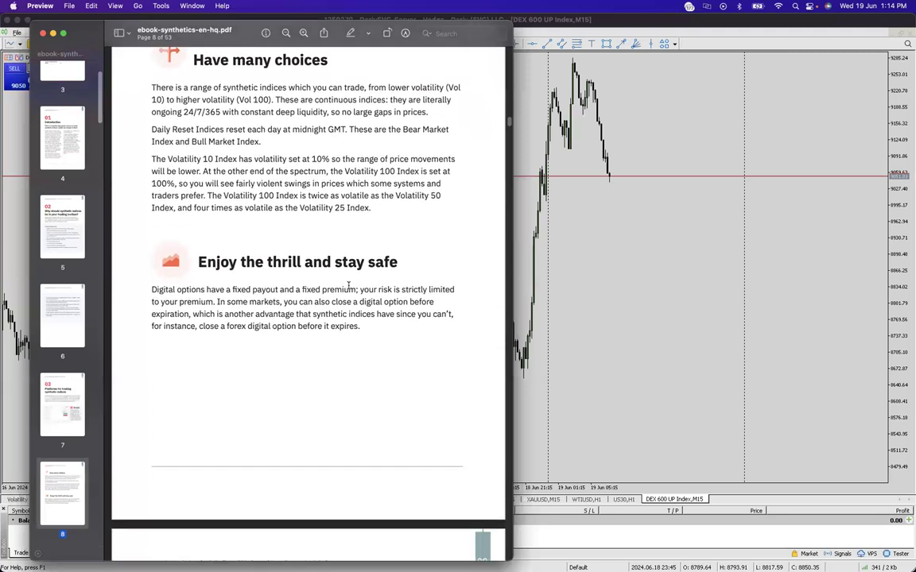
scroll(348, 285, "down", 11)
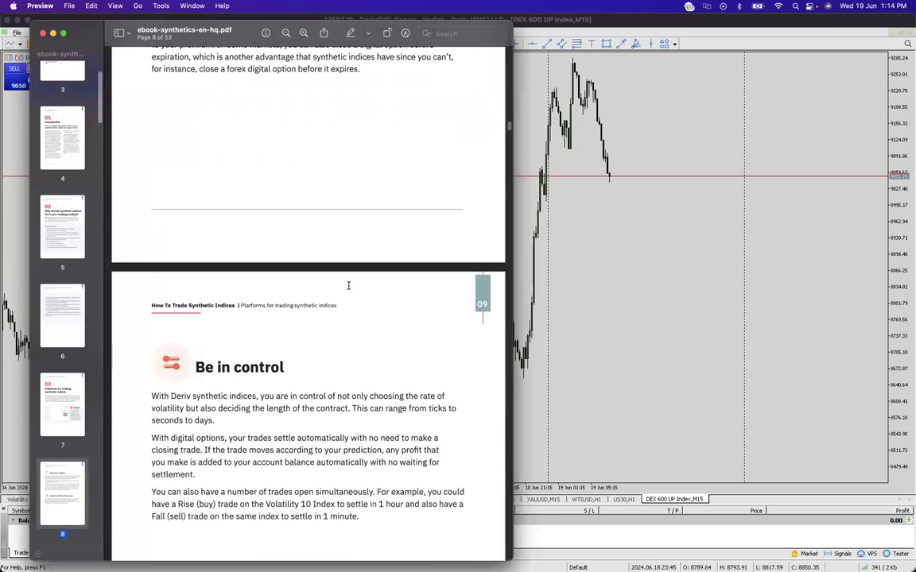
scroll(348, 285, "down", 13)
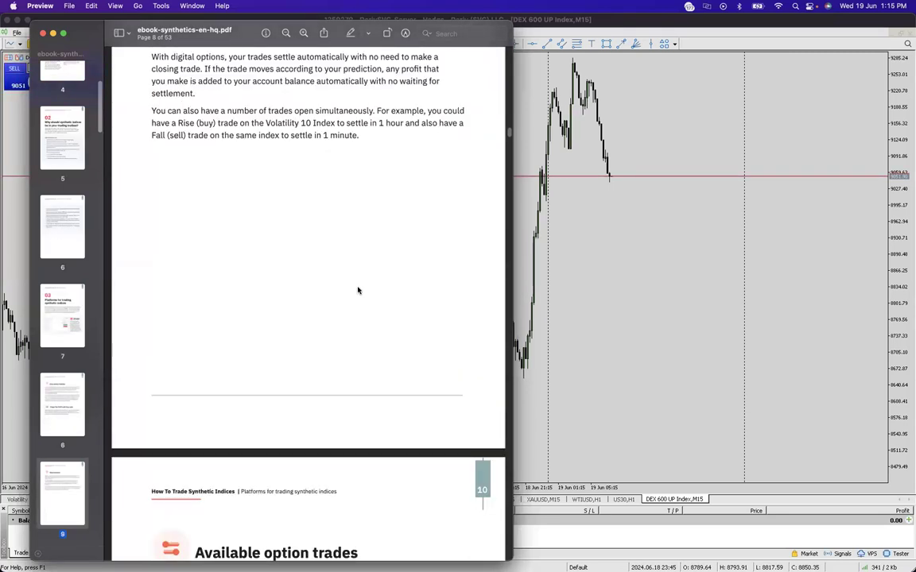
scroll(356, 285, "down", 4)
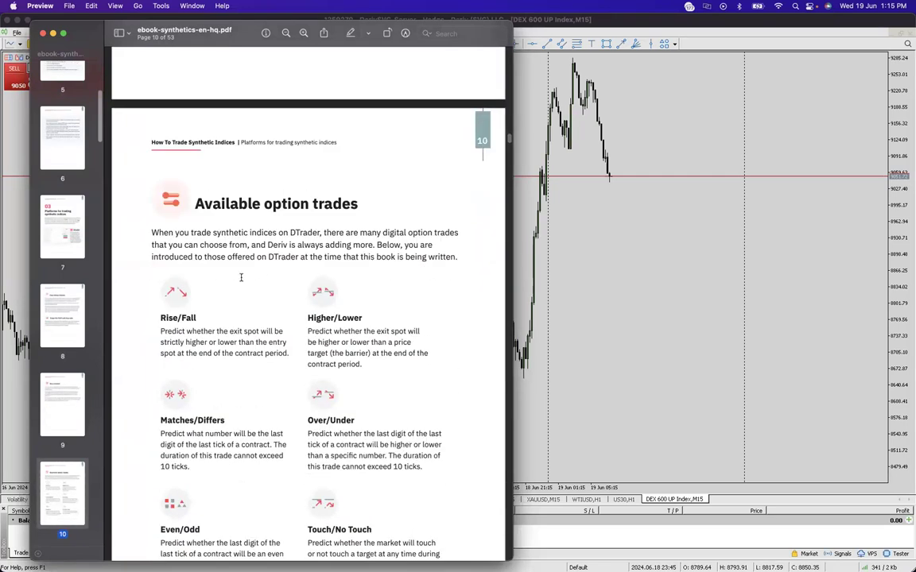
- Examine the Volatility 10 Index trade example, the Deriv MetaTrader 5 introduction, margin trading and the contracts for difference on page 16
scroll(262, 277, "down", 11)
scroll(287, 275, "down", 17)
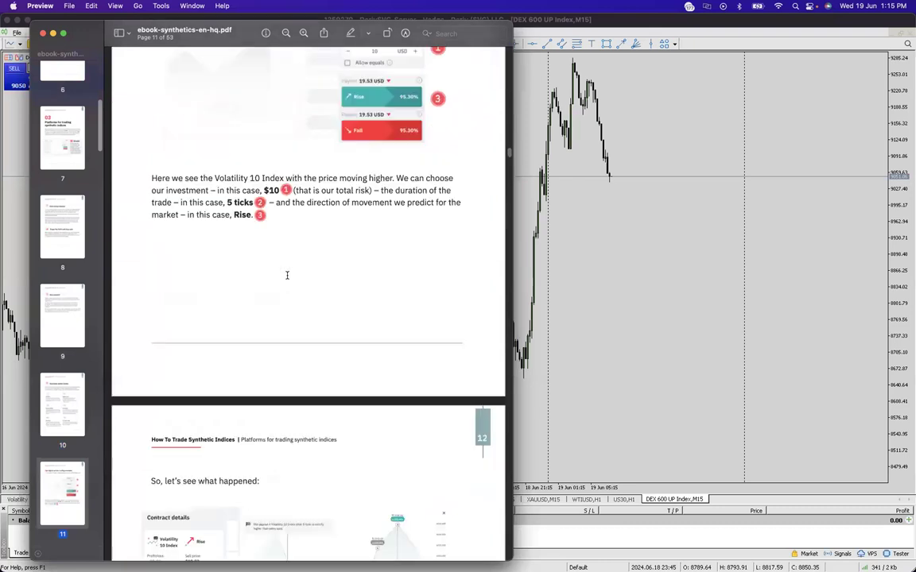
scroll(287, 275, "down", 12)
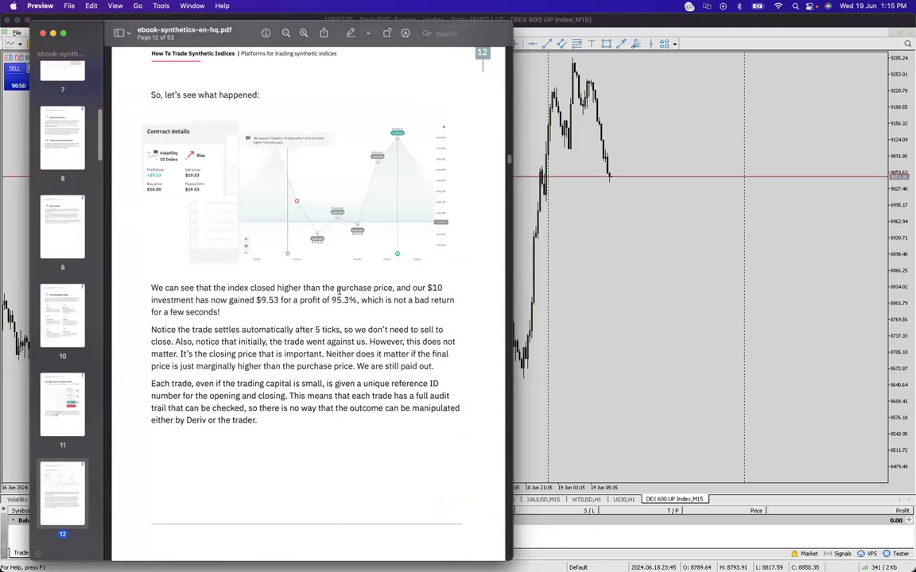
scroll(338, 290, "down", 19)
scroll(339, 292, "down", 15)
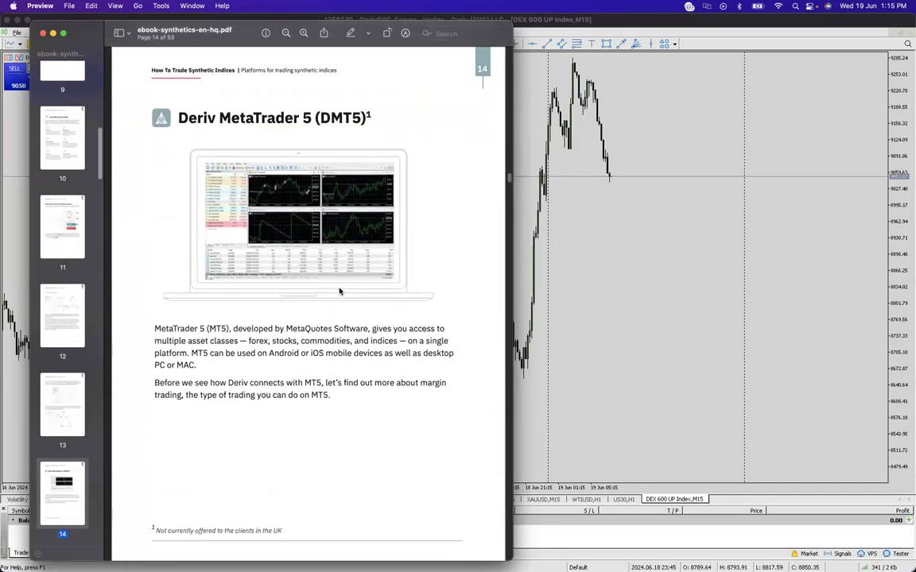
scroll(340, 292, "down", 15)
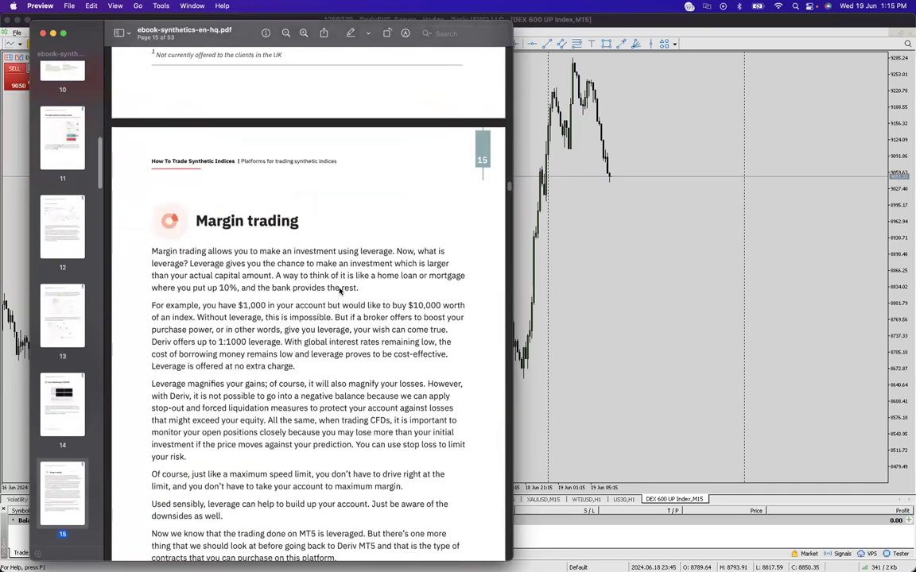
scroll(340, 292, "down", 4)
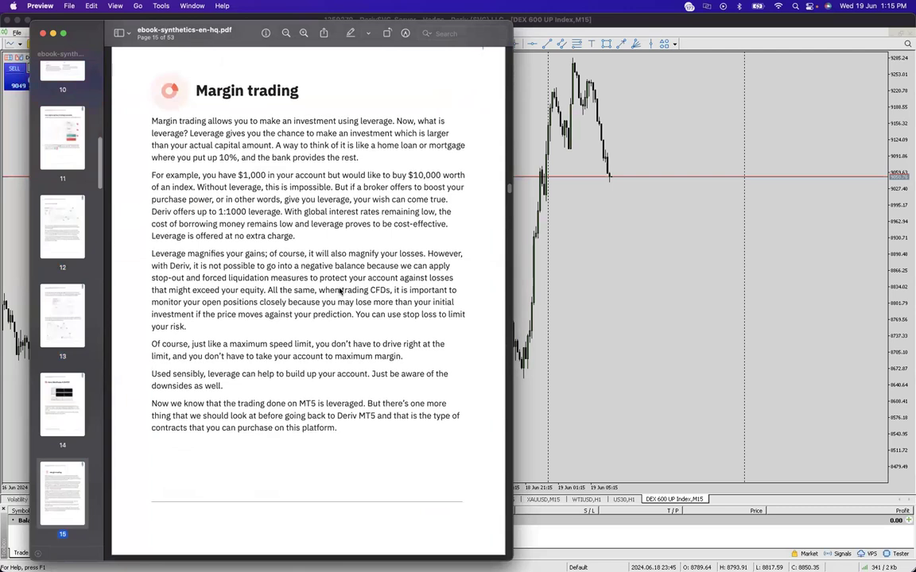
scroll(340, 292, "down", 5)
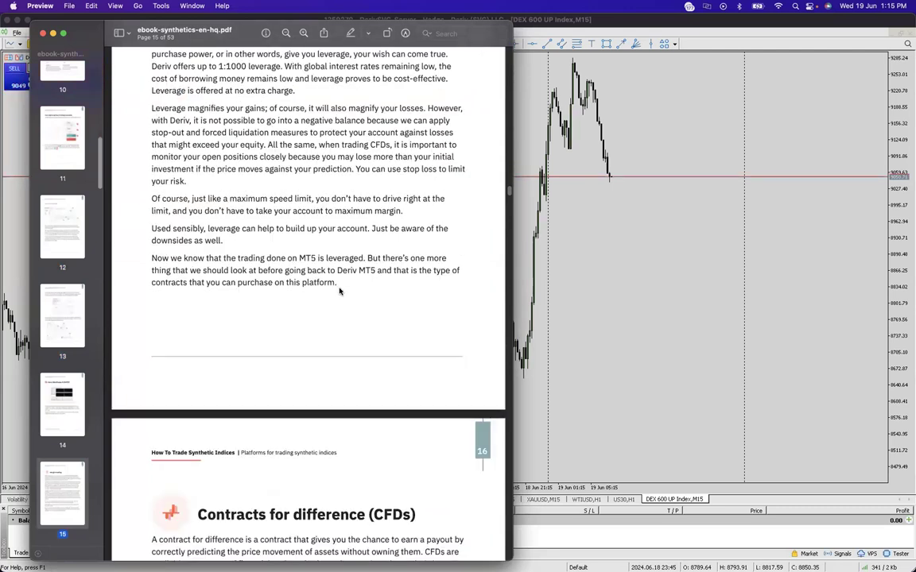
scroll(339, 292, "down", 10)
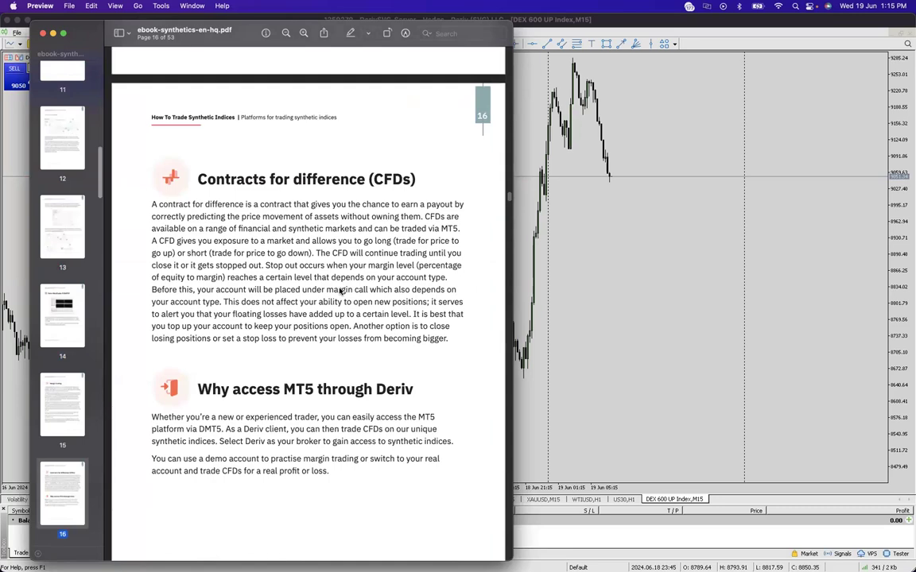
- Read on through the other MT5 features, the MT5 trading example and the smarter trading chapter to the candlestick charts on page 20
scroll(340, 291, "down", 12)
scroll(339, 292, "down", 15)
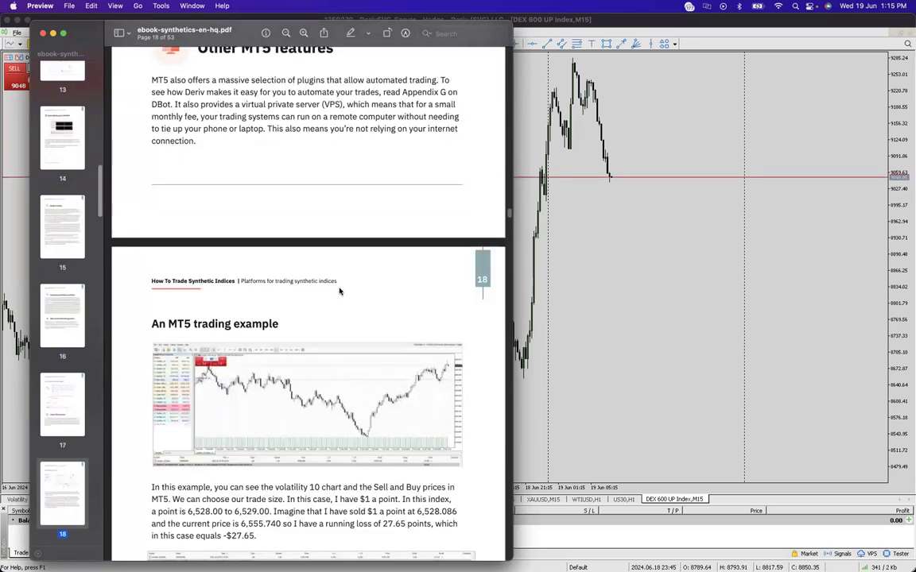
scroll(340, 292, "down", 7)
scroll(337, 286, "down", 9)
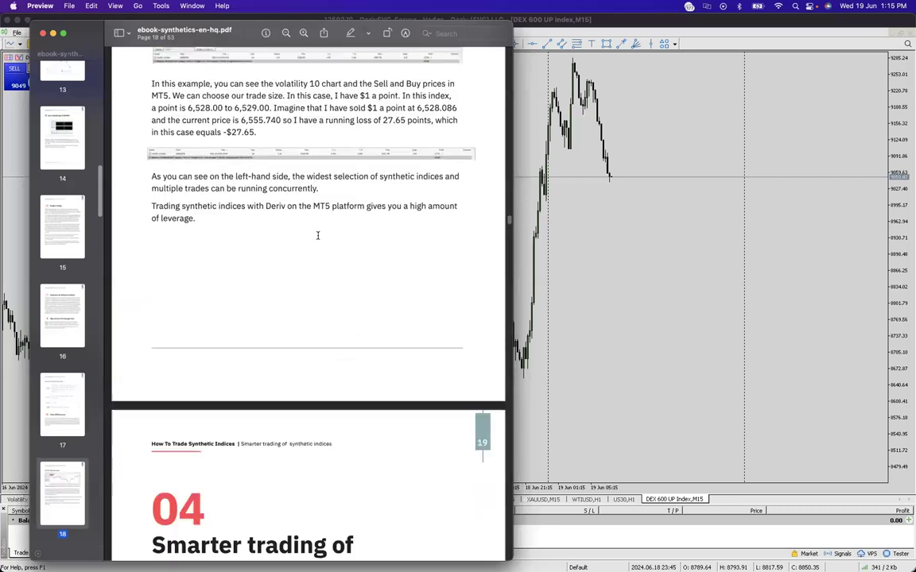
scroll(328, 261, "down", 12)
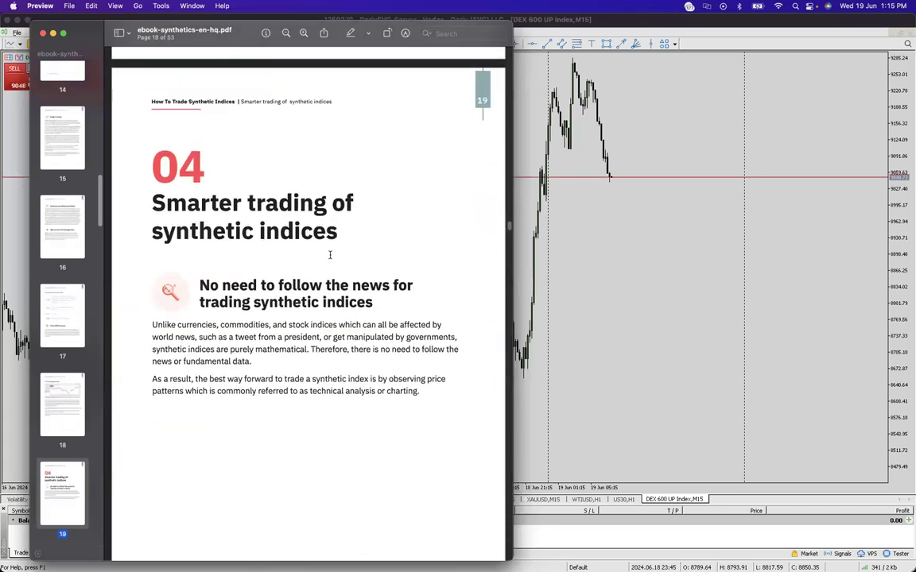
scroll(330, 254, "down", 8)
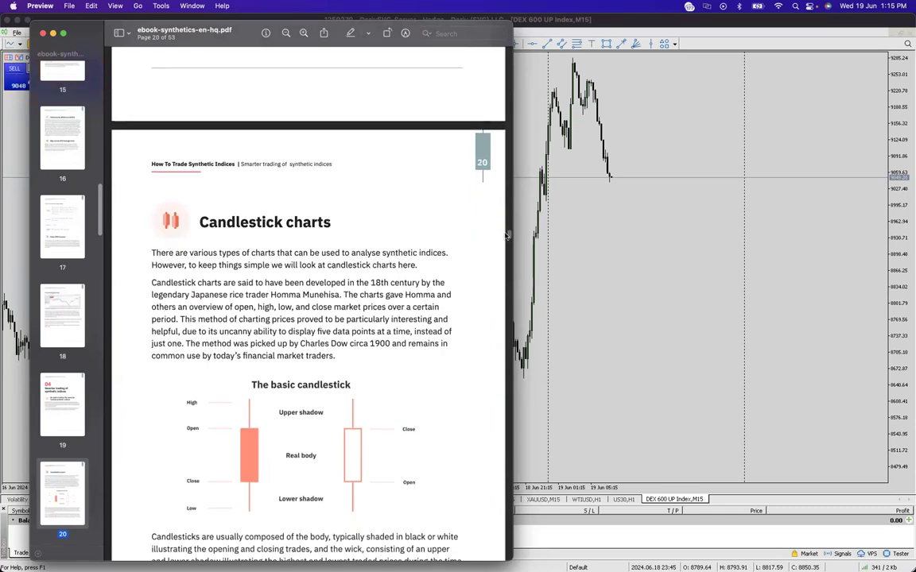
- Skim the ebook's appendices as far as the DBot pages, and go back to the relative strength index section on page 47
scroll(495, 316, "down", 20)
scroll(495, 317, "down", 20)
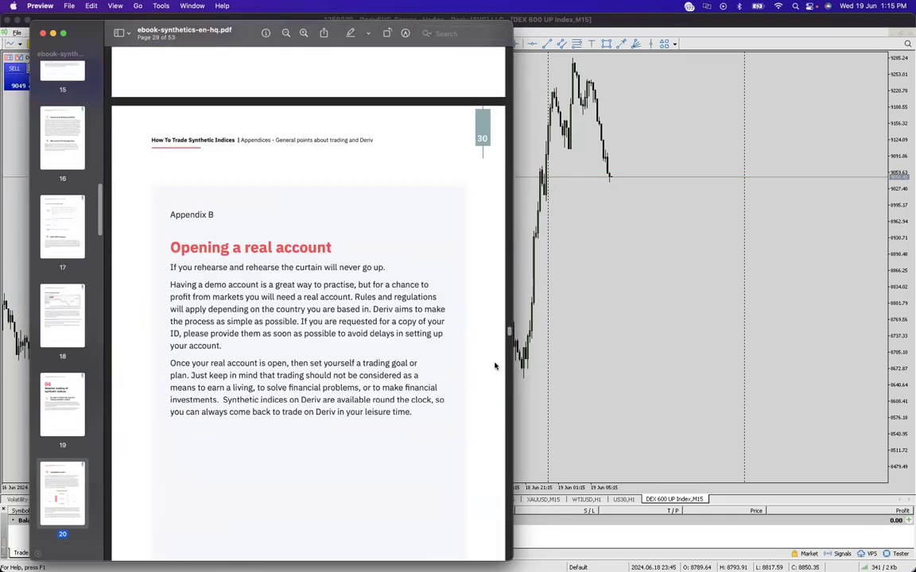
scroll(492, 452, "down", 20)
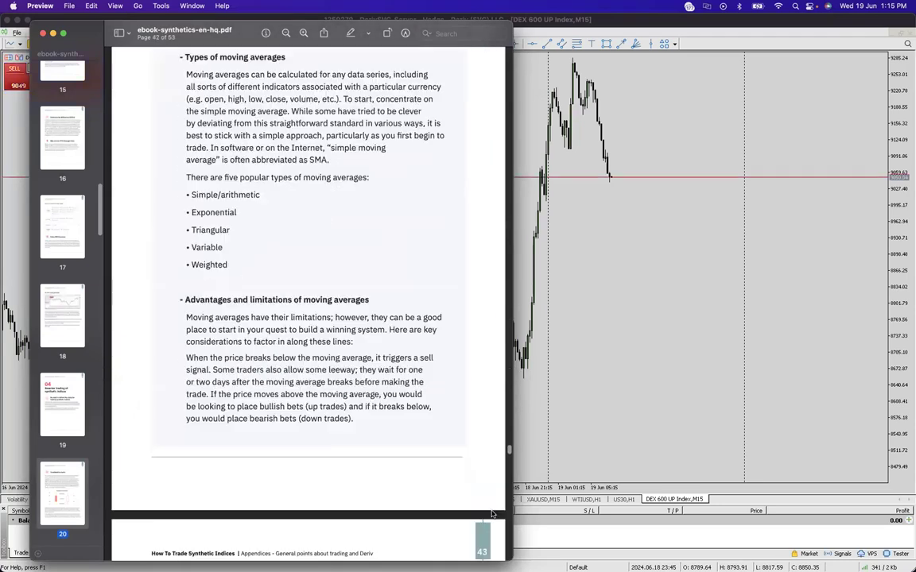
scroll(490, 527, "down", 10)
scroll(488, 527, "up", 20)
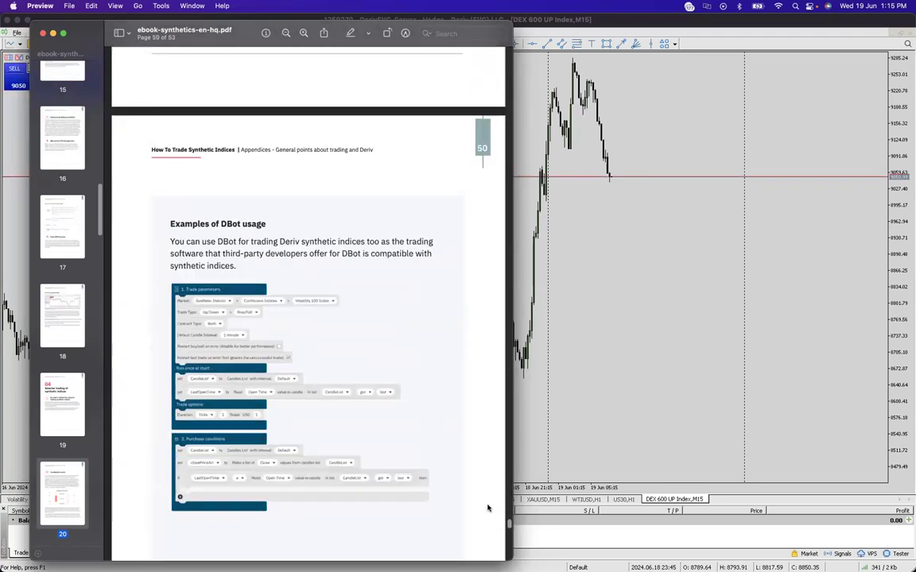
scroll(414, 358, "up", 15)
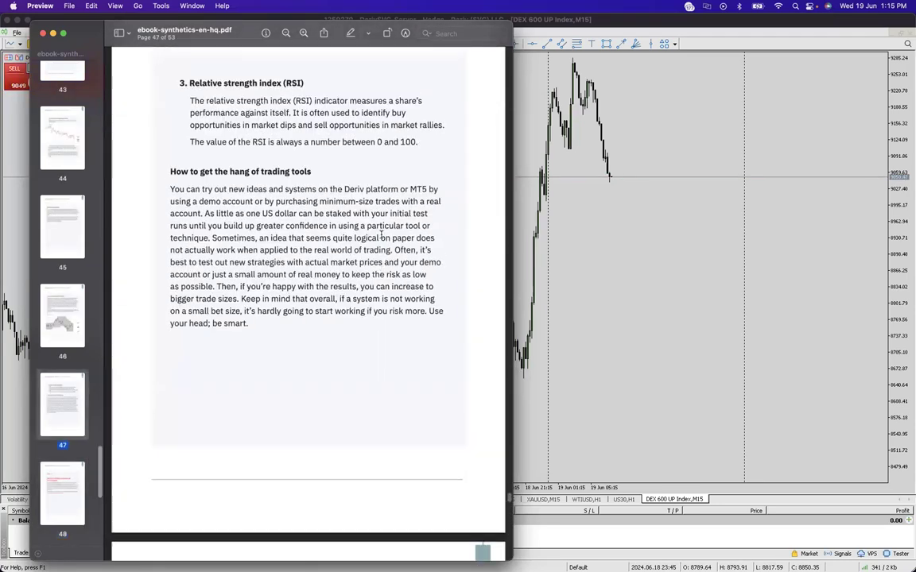
scroll(381, 236, "up", 12)
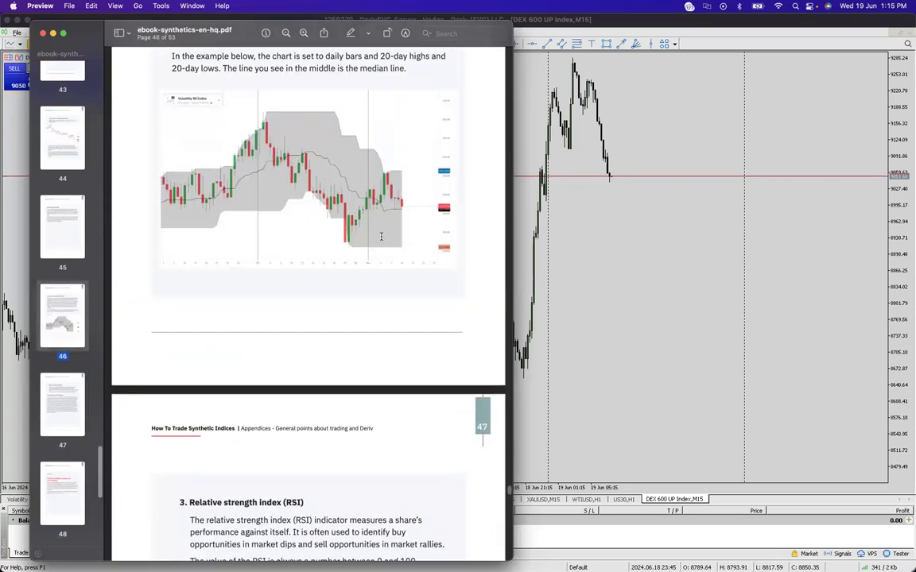
scroll(391, 268, "down", 15)
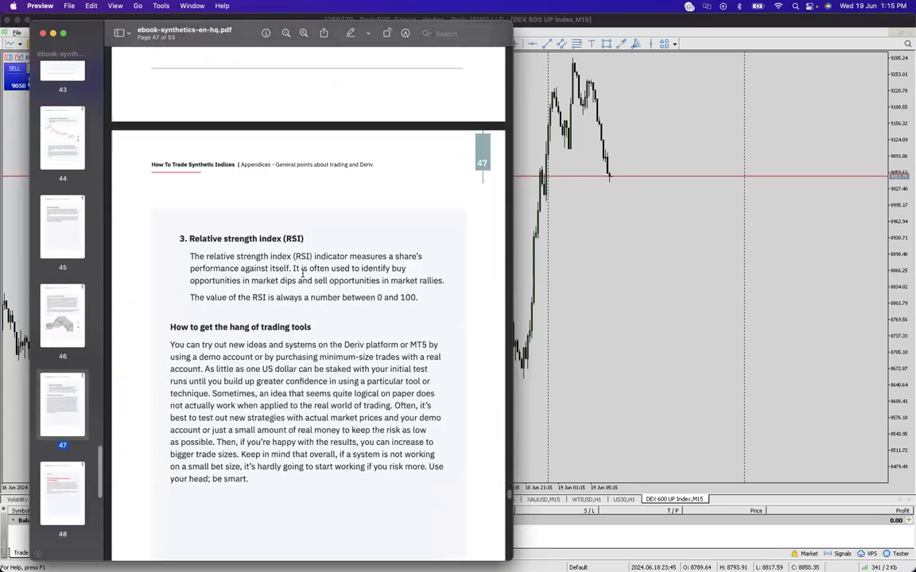
- Read past the affiliate page and select the DBot heading and its opening paragraph in Appendix G on page 49
scroll(294, 275, "down", 10)
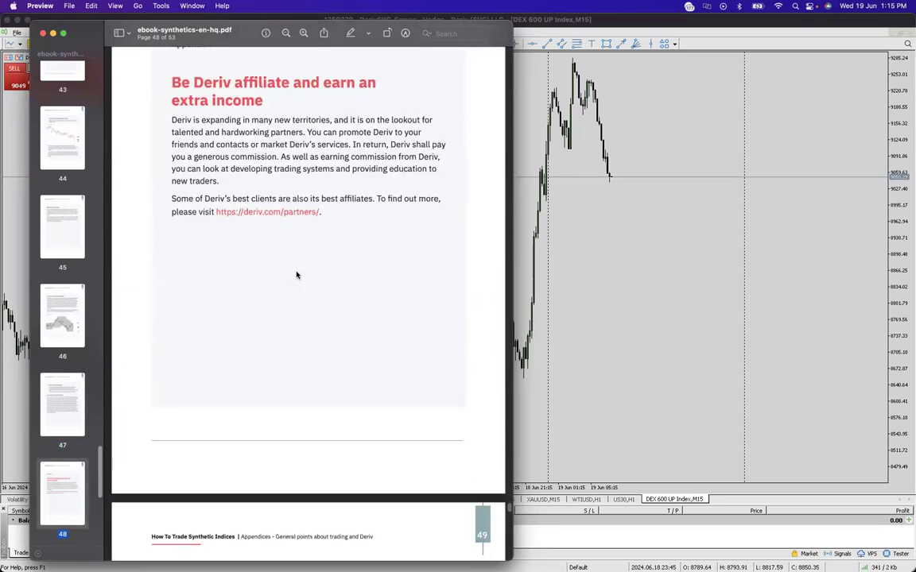
scroll(297, 276, "down", 15)
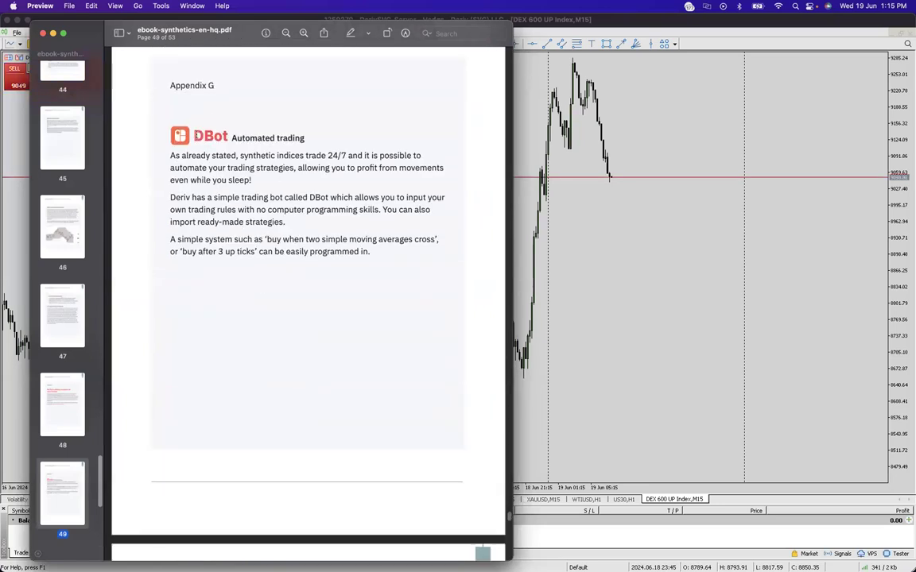
left_click_drag(191, 137, 302, 189)
scroll(373, 274, "down", 3)
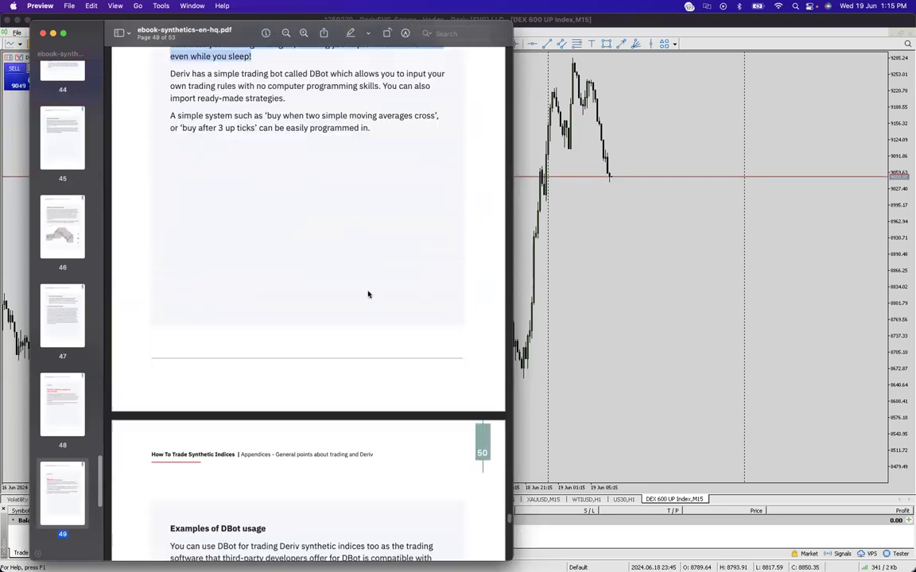
- Select the heading "Examples of DBot usage" on page 50, clear the selection, and examine the bot's trade parameters
scroll(368, 295, "down", 8)
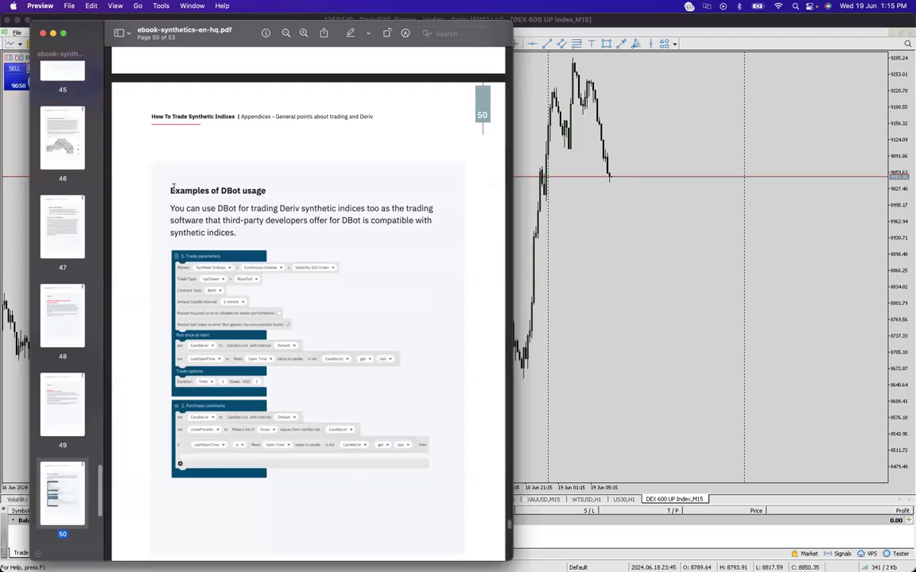
left_click_drag(174, 187, 267, 197)
left_click(318, 208)
scroll(226, 258, "down", 2)
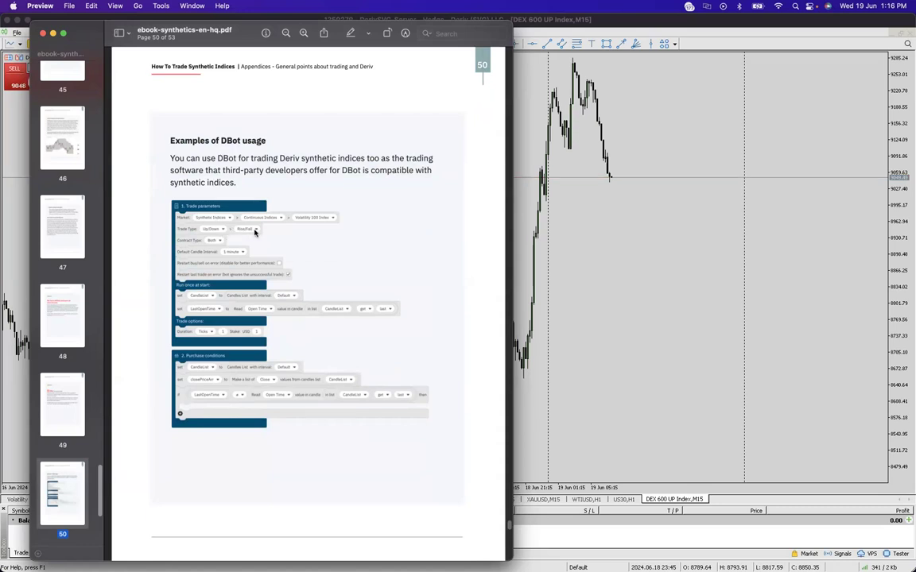
scroll(262, 235, "down", 1)
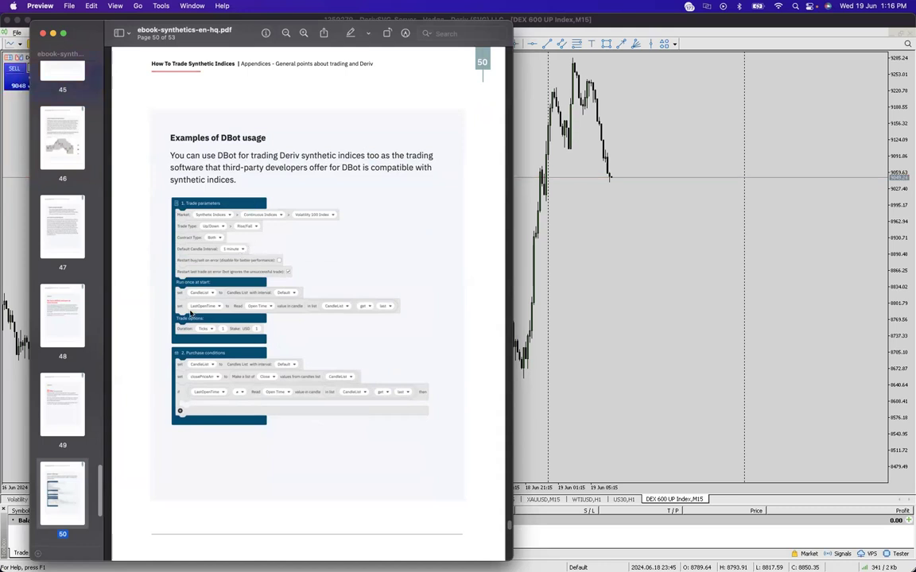
- Look over the account opening and financial security FAQs in Appendix H, and go back to the DBot example on page 50
scroll(278, 341, "down", 10)
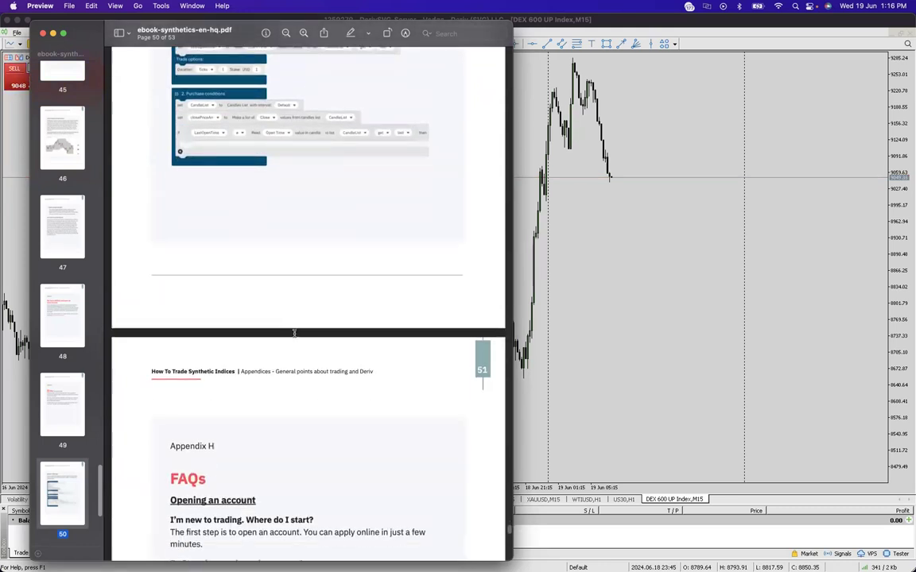
scroll(294, 332, "down", 5)
scroll(298, 331, "up", 3)
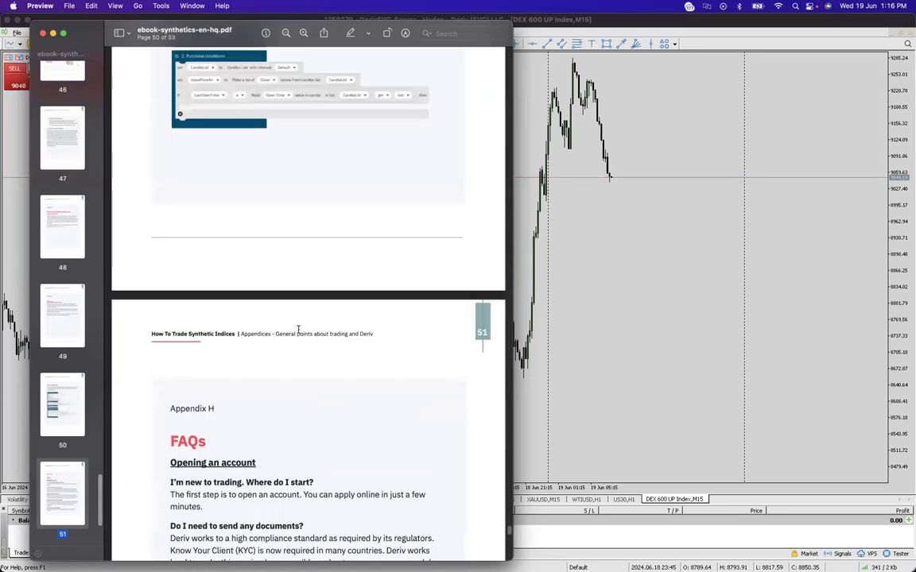
scroll(370, 214, "up", 3)
scroll(325, 222, "up", 3)
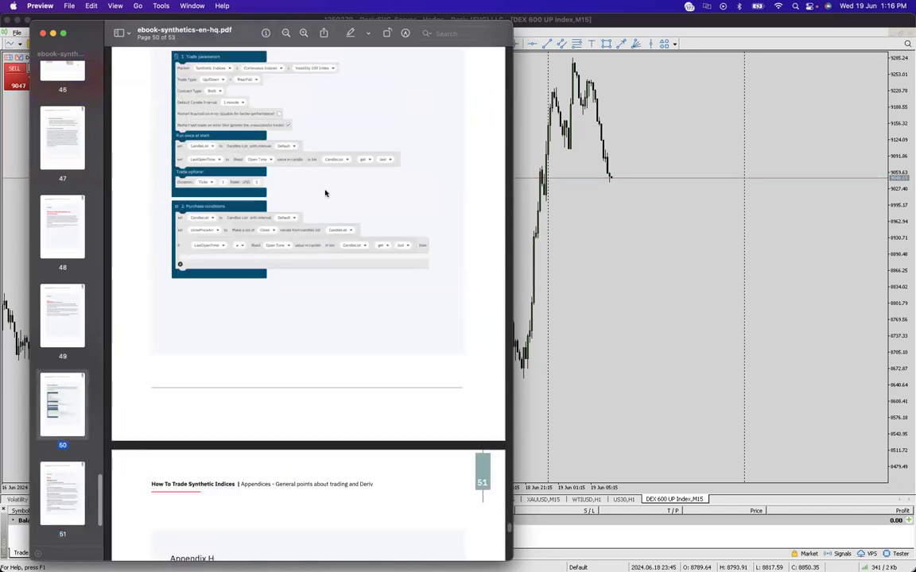
scroll(310, 283, "down", 10)
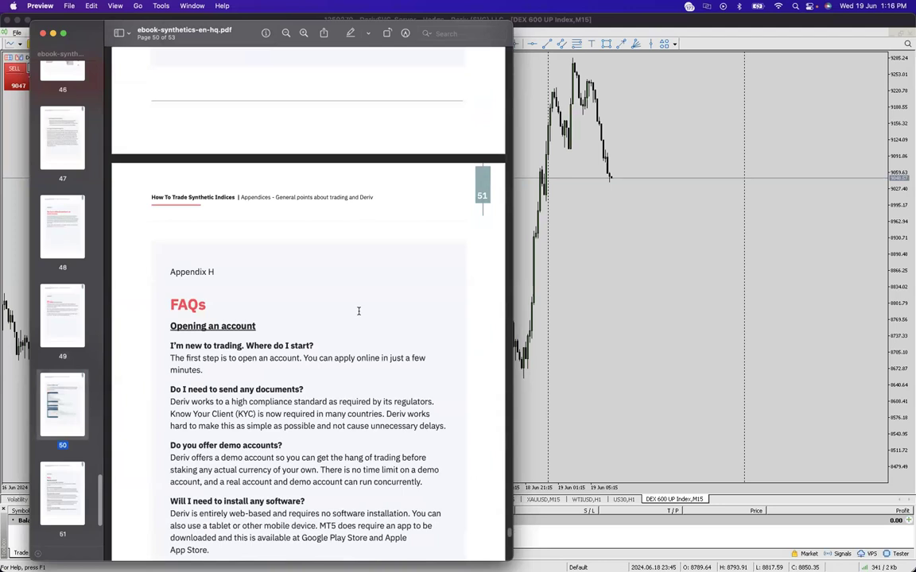
scroll(359, 311, "down", 15)
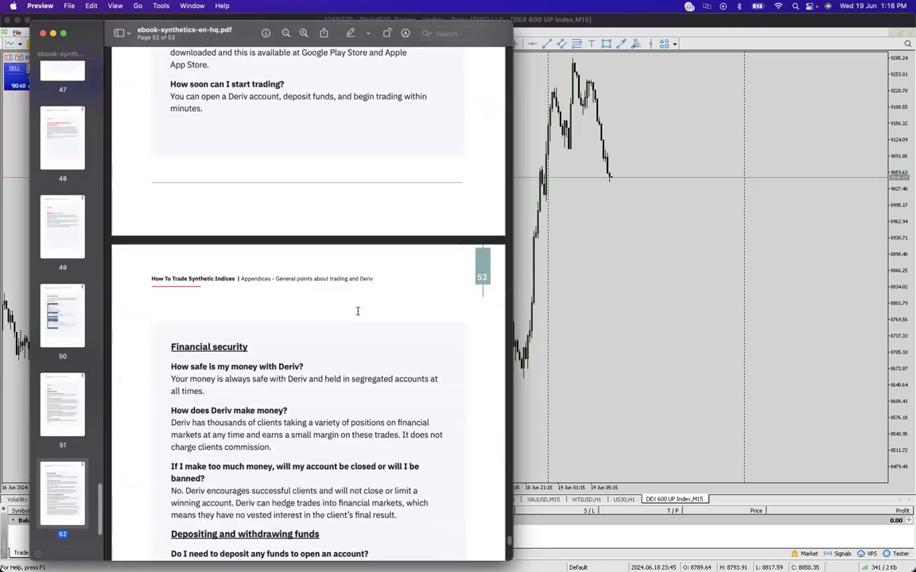
scroll(358, 311, "up", 8)
scroll(358, 311, "up", 16)
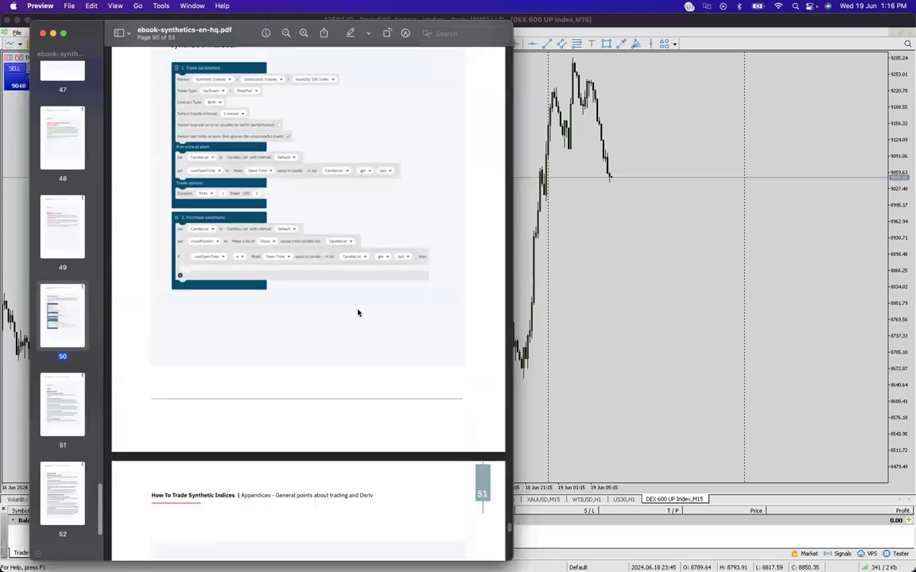
scroll(357, 313, "up", 3)
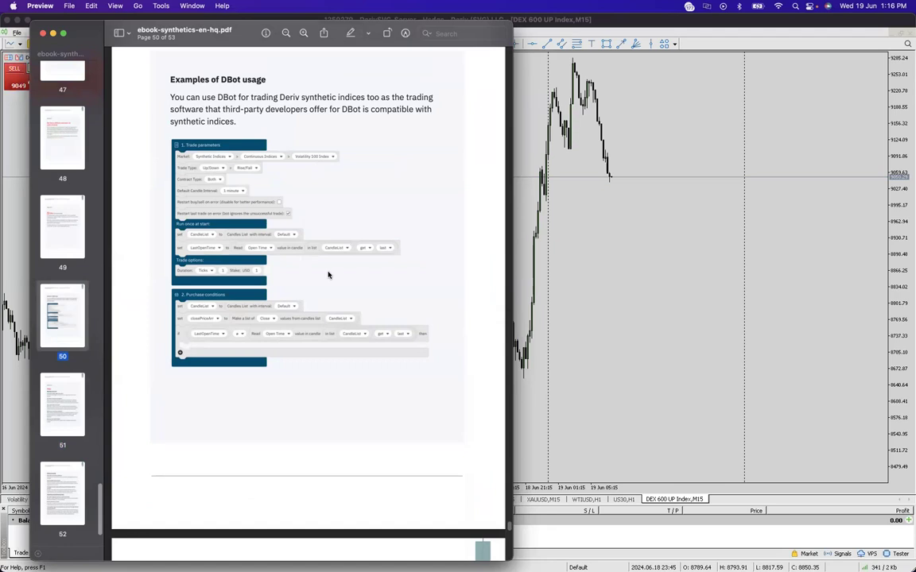
- Check the depositing and withdrawing funds FAQs at the end of the ebook, and return to the DBot usage example
scroll(329, 275, "down", 10)
scroll(446, 335, "down", 10)
scroll(446, 335, "down", 4)
scroll(414, 321, "down", 2)
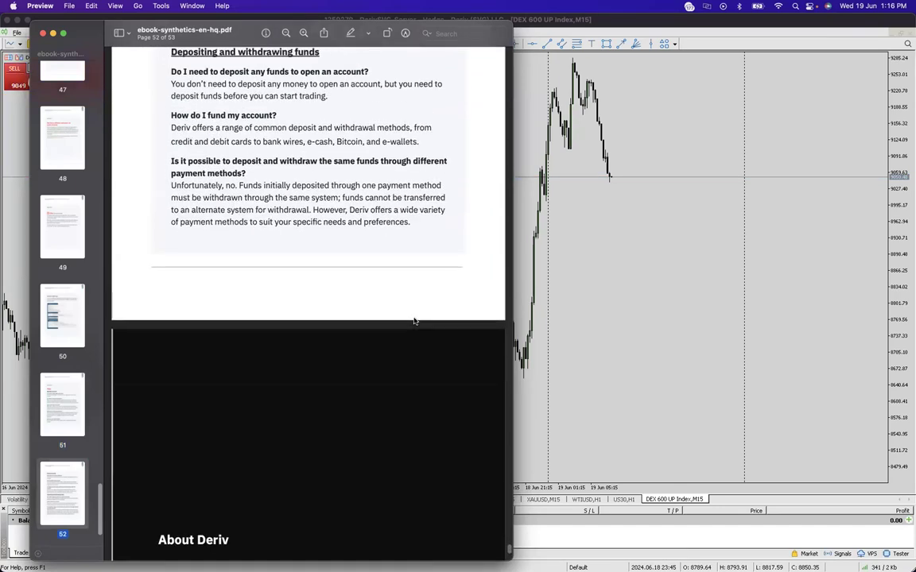
scroll(414, 317, "up", 10)
scroll(413, 317, "up", 15)
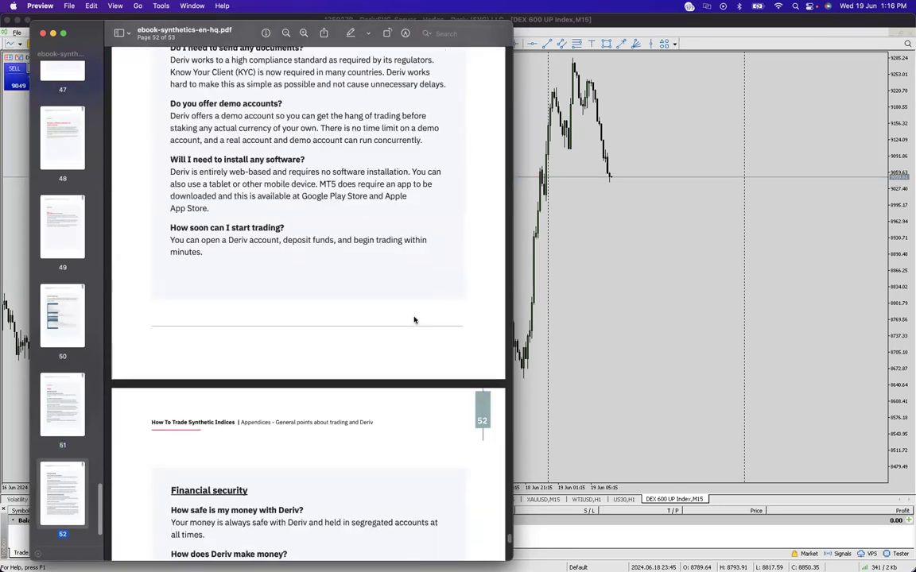
scroll(414, 315, "up", 5)
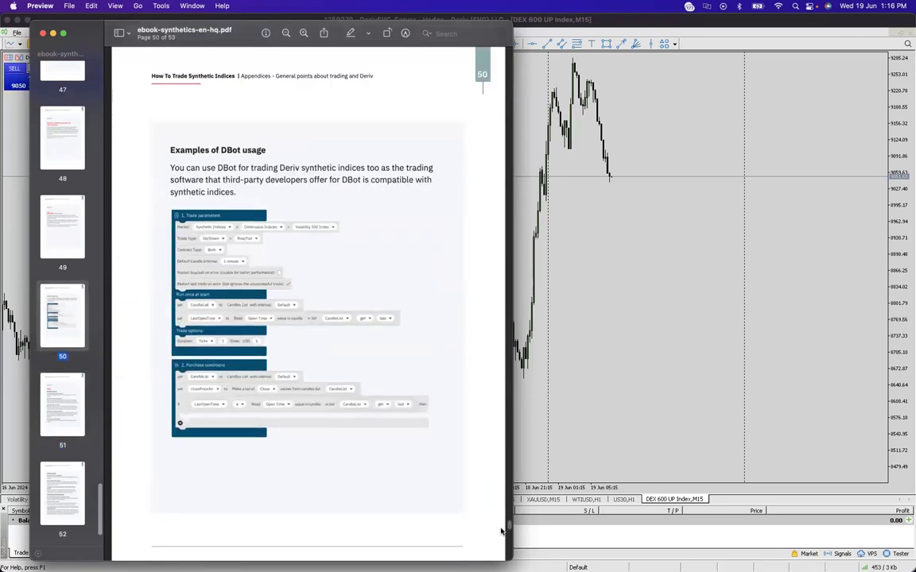
- Return to the advantages of synthetic indices on page 5, and bring MetaTrader 5 with the DEX 600 UP chart to the front
left_click_drag(508, 531, 511, 95)
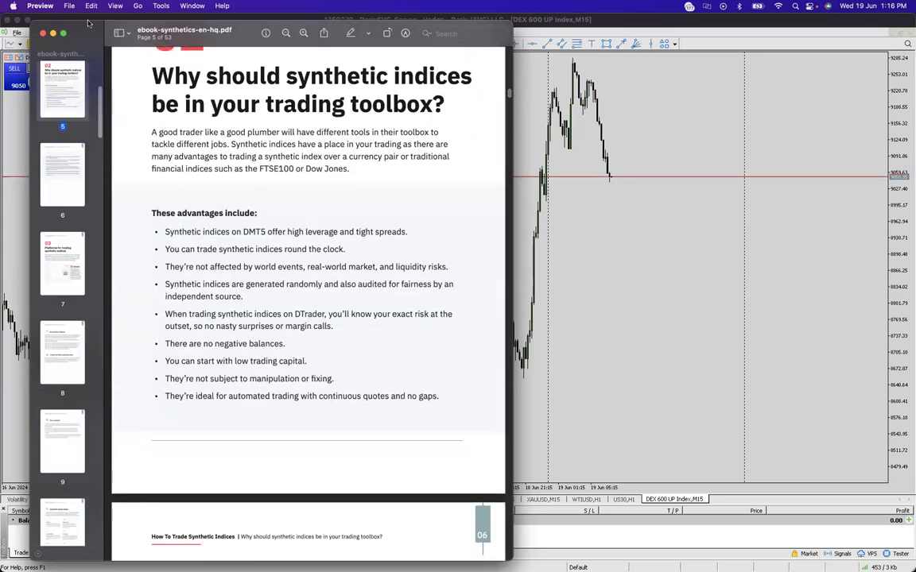
left_click(547, 230)
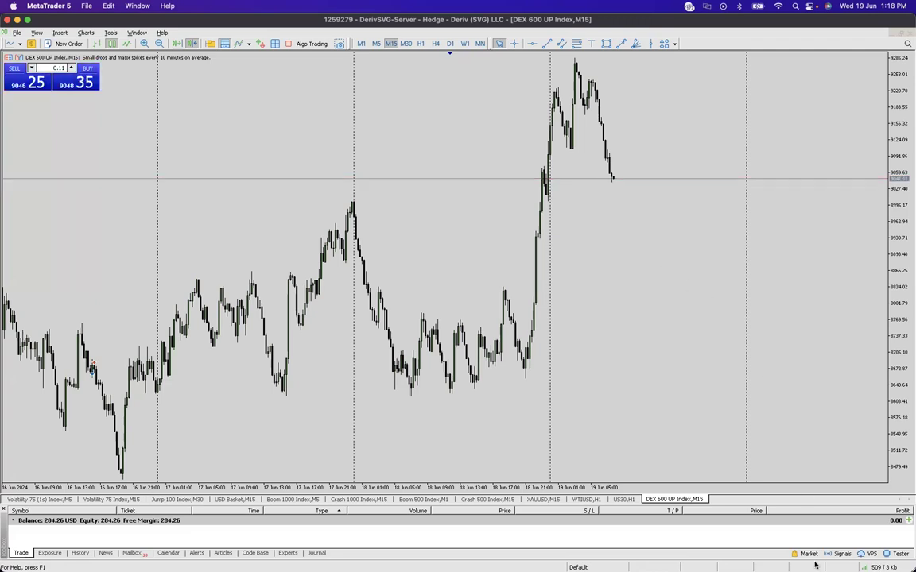
- Switch to the minimized Chrome window and show the deriv.com home page
mouse_move(811, 566)
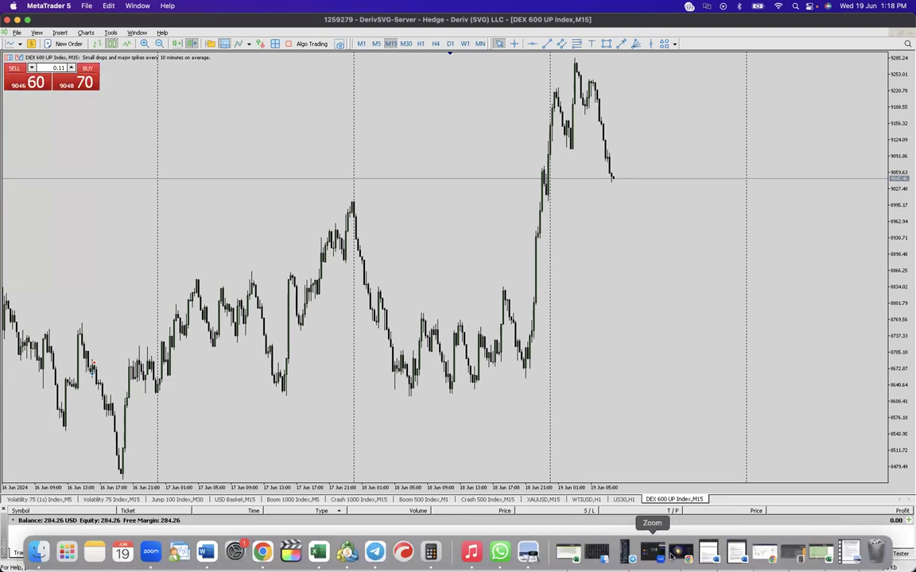
left_click(759, 559)
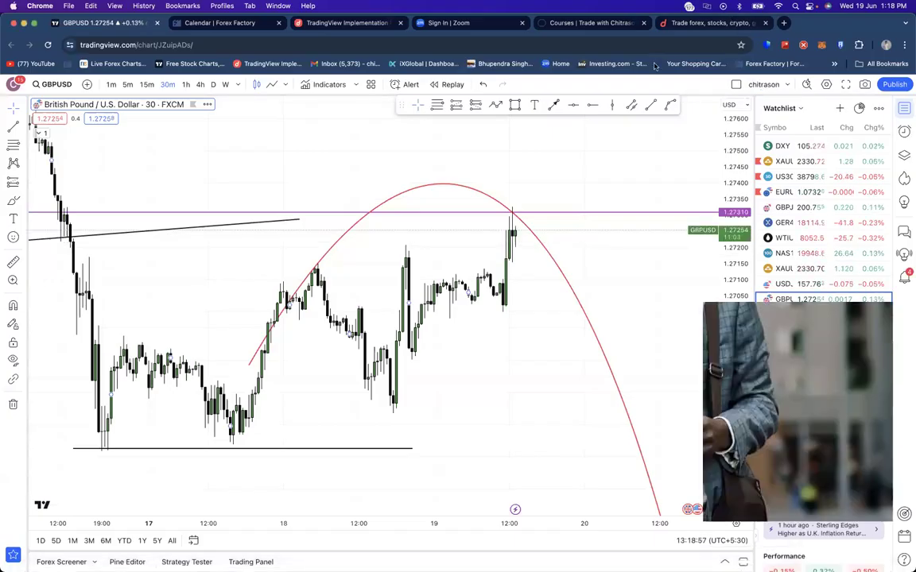
key("super+9")
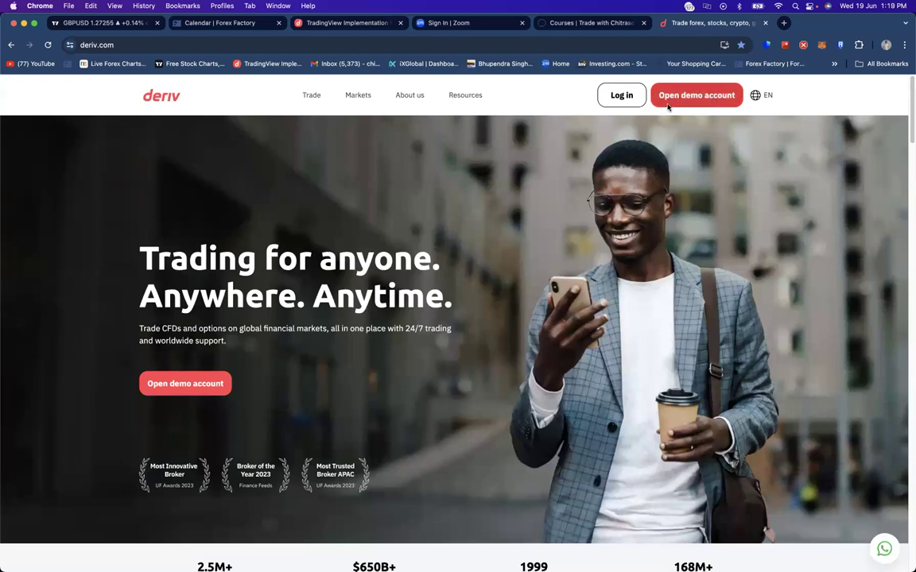
- Close the deriv.com page, and minimize Chrome from the GBPUSD chart to return to the DEX 600 UP chart in MetaTrader 5
left_click(765, 23)
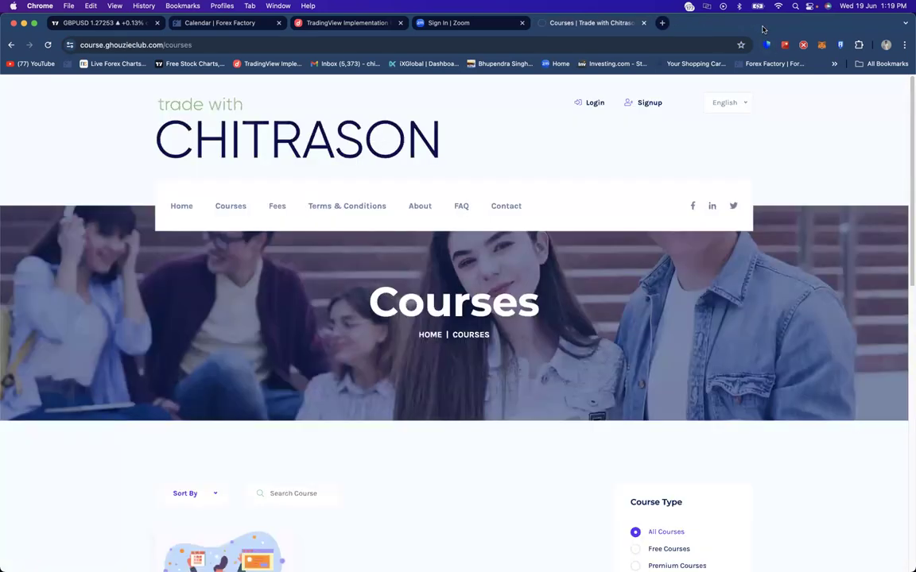
left_click(100, 21)
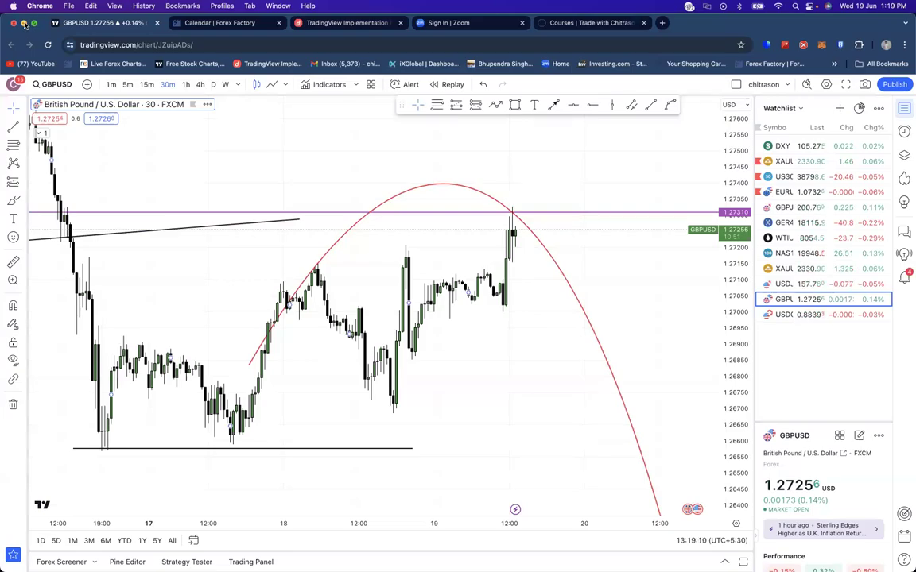
left_click(24, 23)
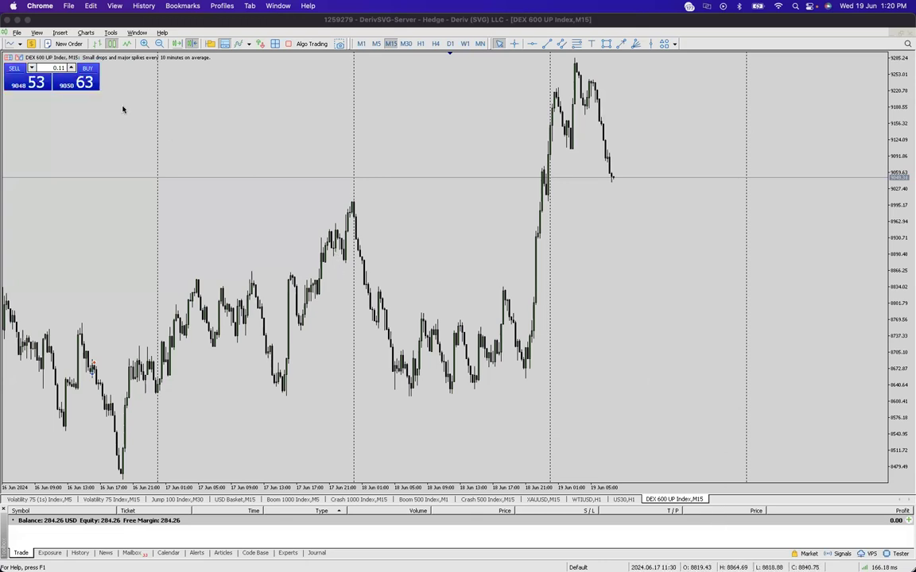
left_click(287, 187)
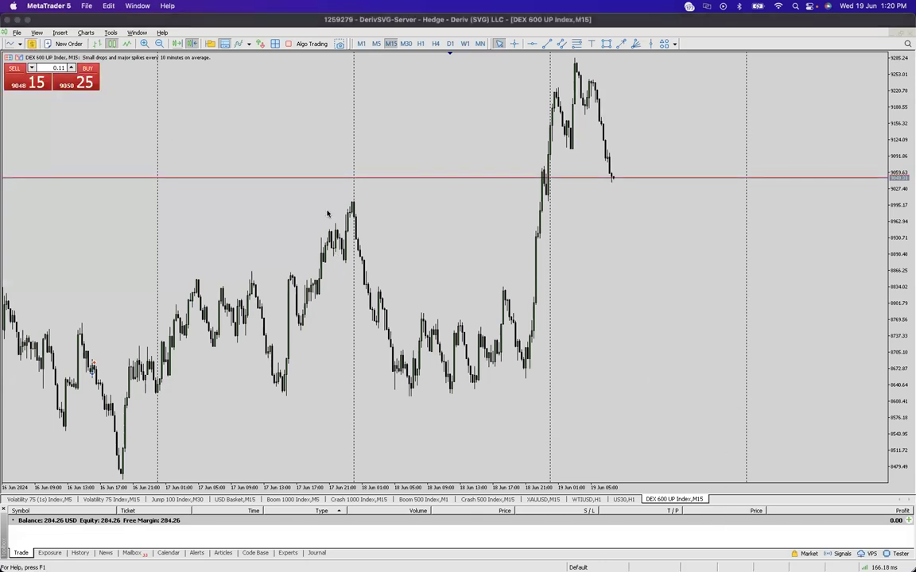
- Show the Volatility Indices group in the MetaTrader 5 symbols list, and close the list
key("ctrl+u")
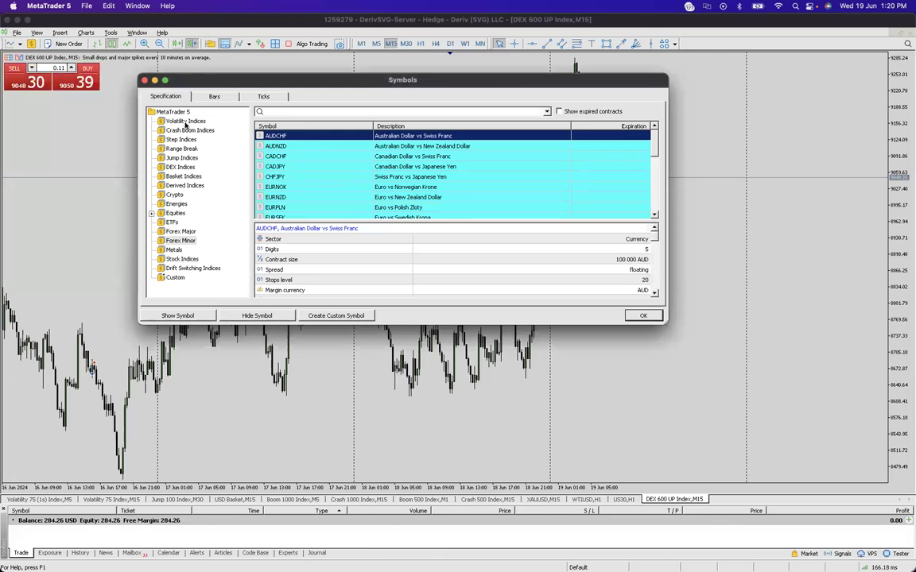
left_click(185, 122)
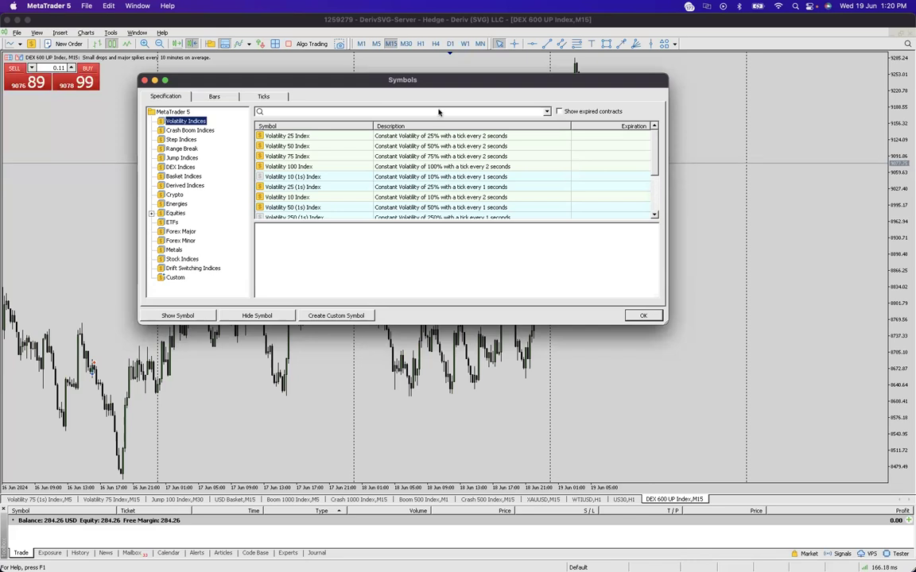
left_click(144, 81)
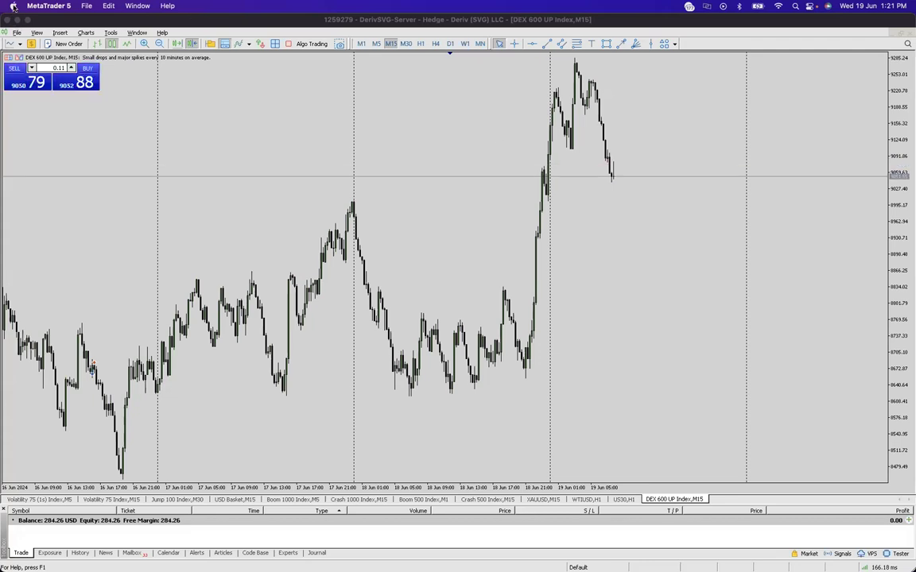
- Force quit MetaTrader 5 and close the list of running applications
left_click(13, 6)
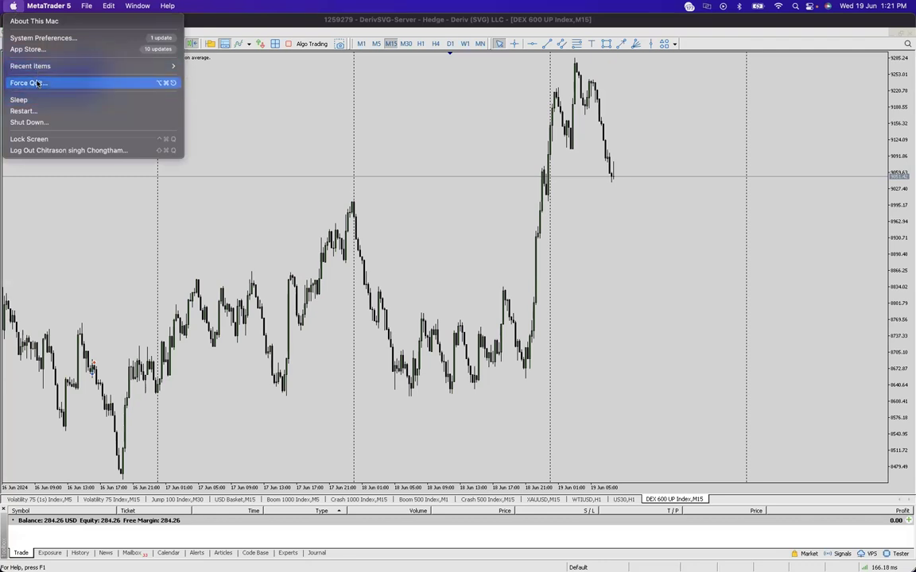
left_click(77, 84)
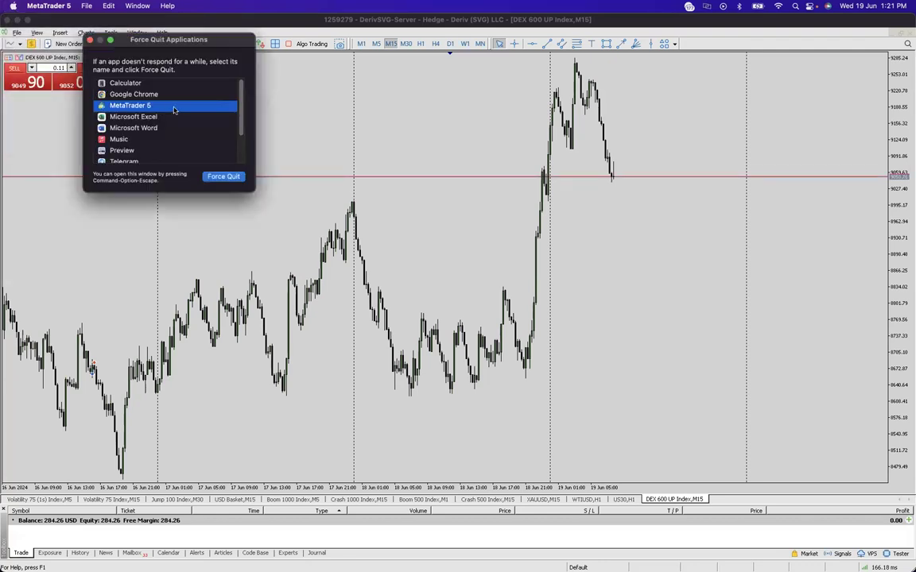
left_click(228, 178)
left_click(302, 124)
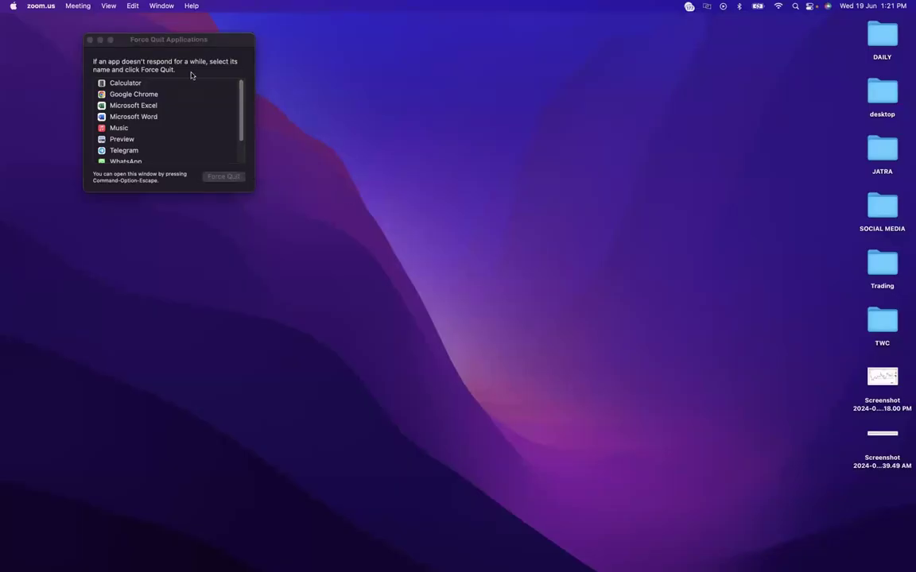
left_click(90, 40)
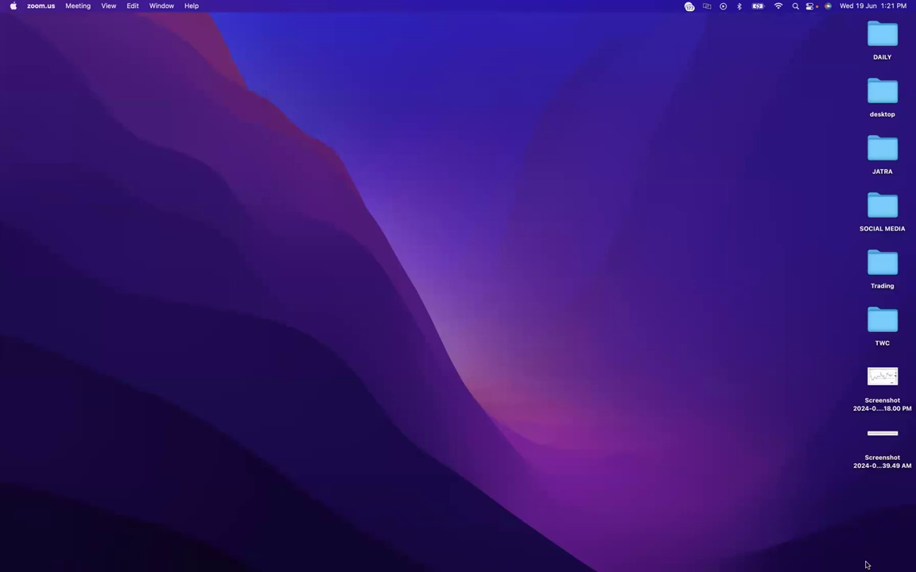
- Relaunch MetaTrader 5, and switch to the minimized Chrome window with the GBPUSD chart in TradingView
mouse_move(857, 564)
mouse_move(400, 565)
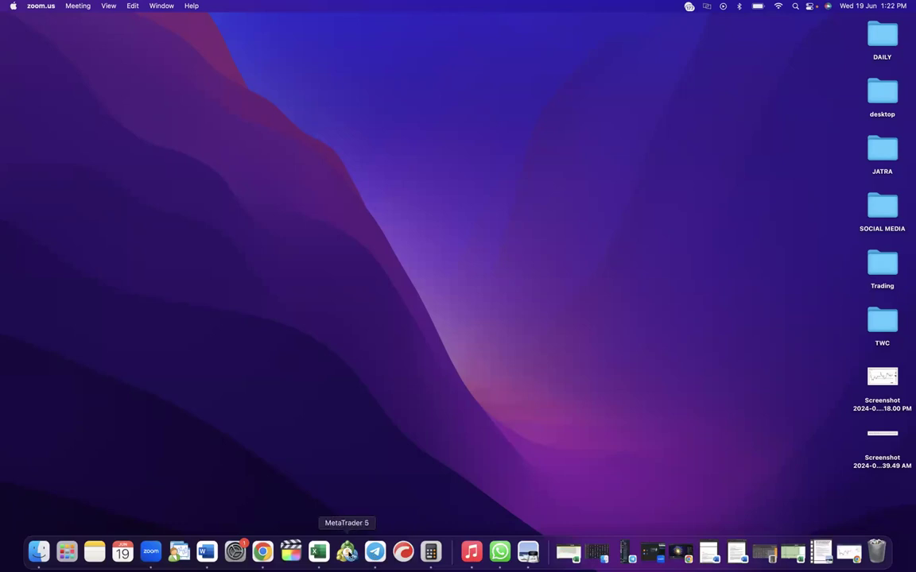
left_click(347, 553)
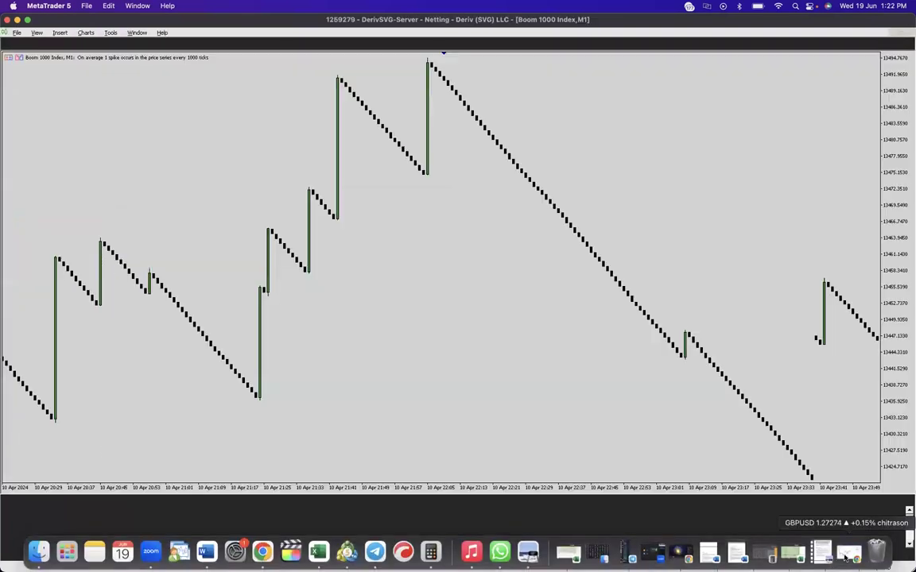
left_click(821, 551)
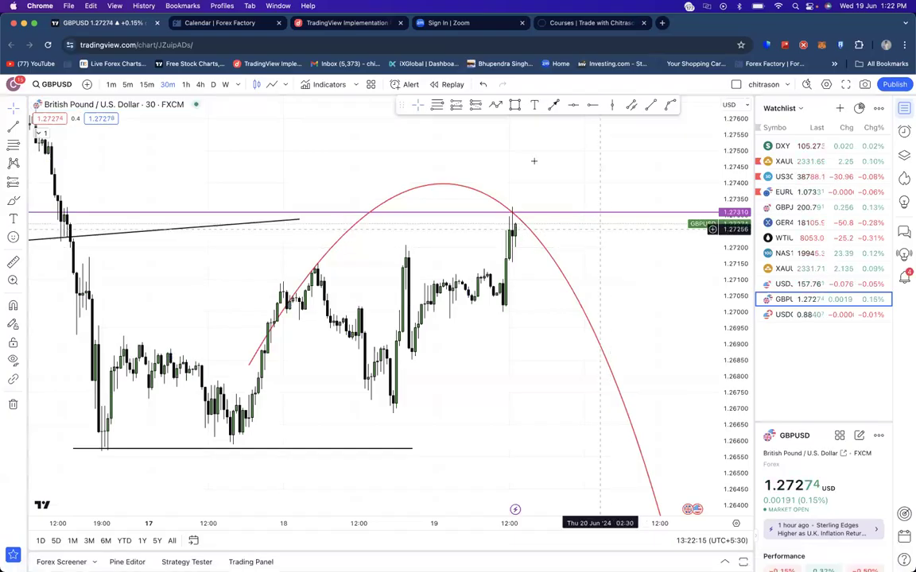
- Start a bar replay on the 30-minute GBPUSD chart from a bar on 13 June
left_click(449, 84)
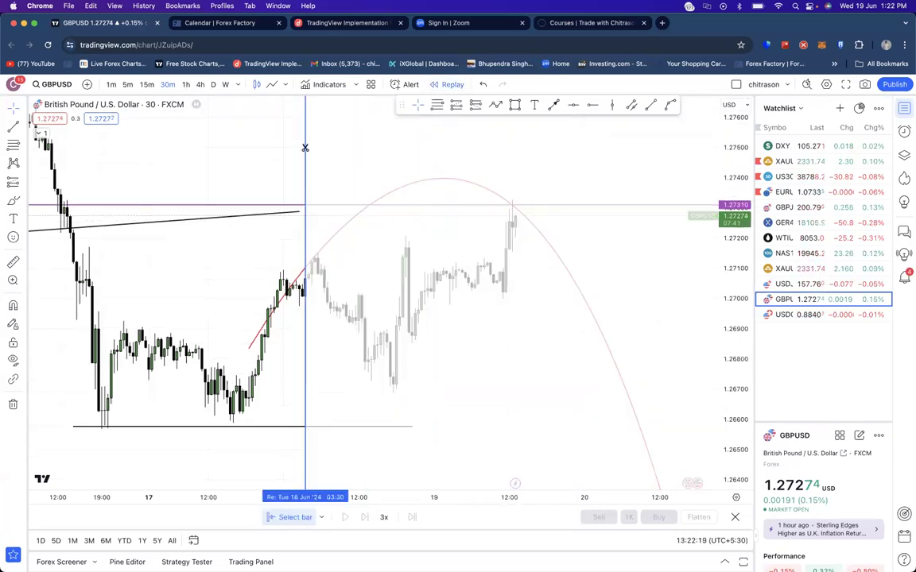
scroll(432, 254, "down", 5)
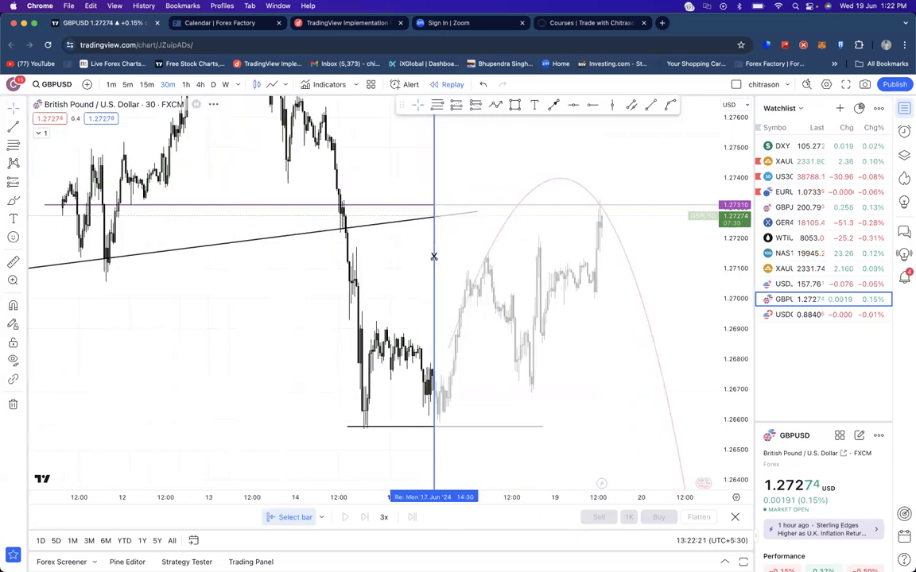
left_click(273, 215)
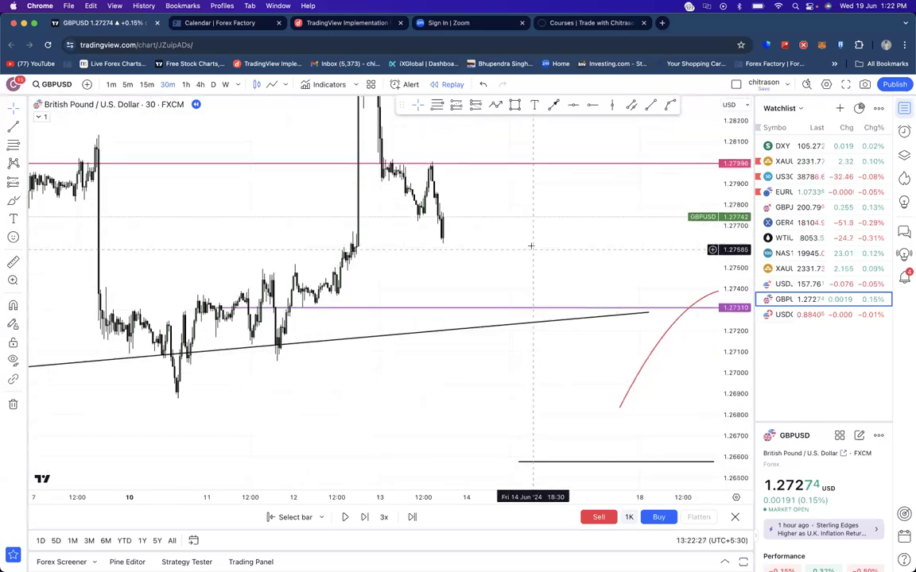
- Play the GBPUSD replay at 0.5x speed, and compress the price scale to show more of the price range
left_click(344, 517)
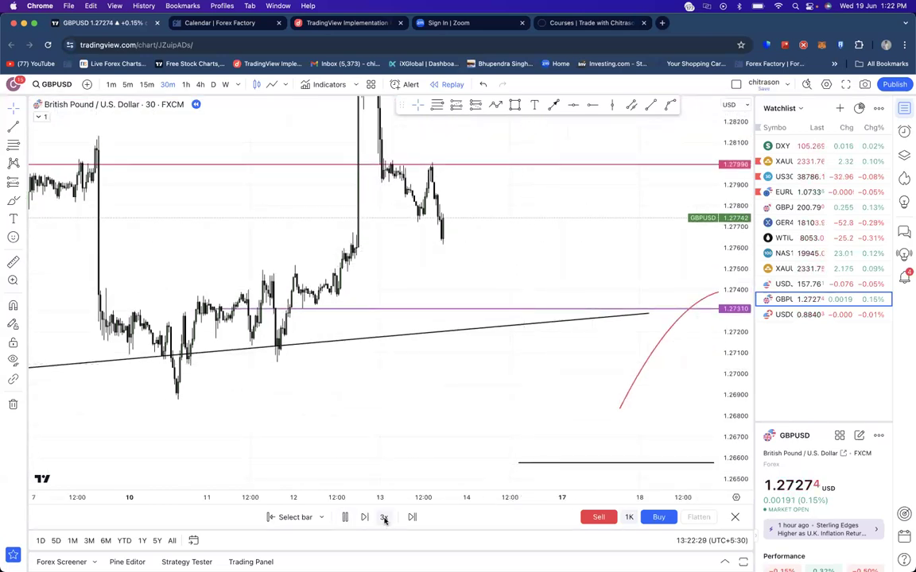
left_click(384, 517)
left_click(398, 462)
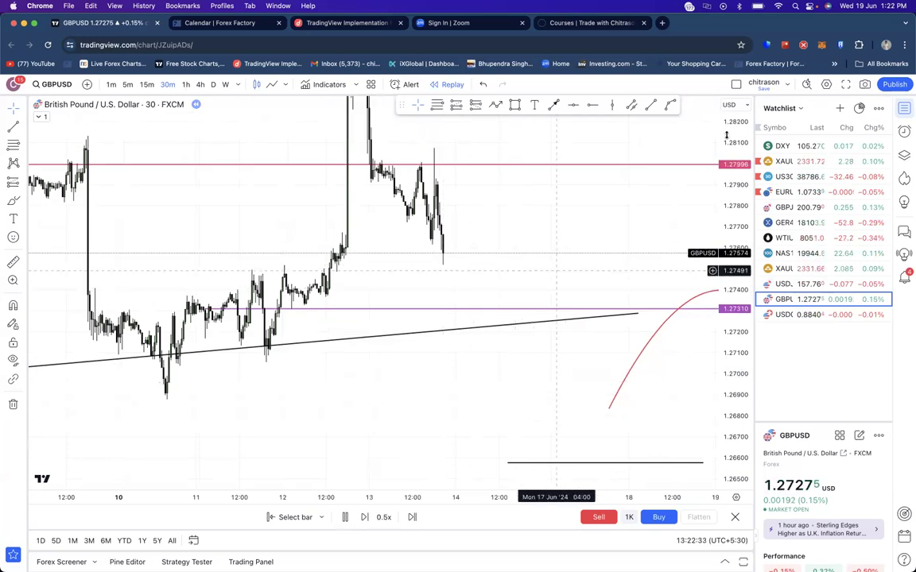
left_click_drag(726, 220, 608, 372)
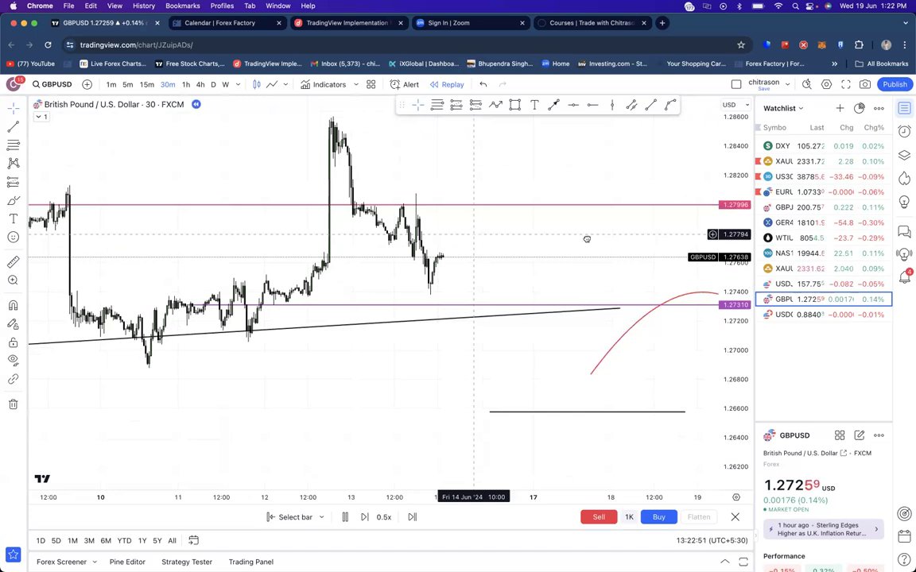
scroll(586, 239, "left", 3)
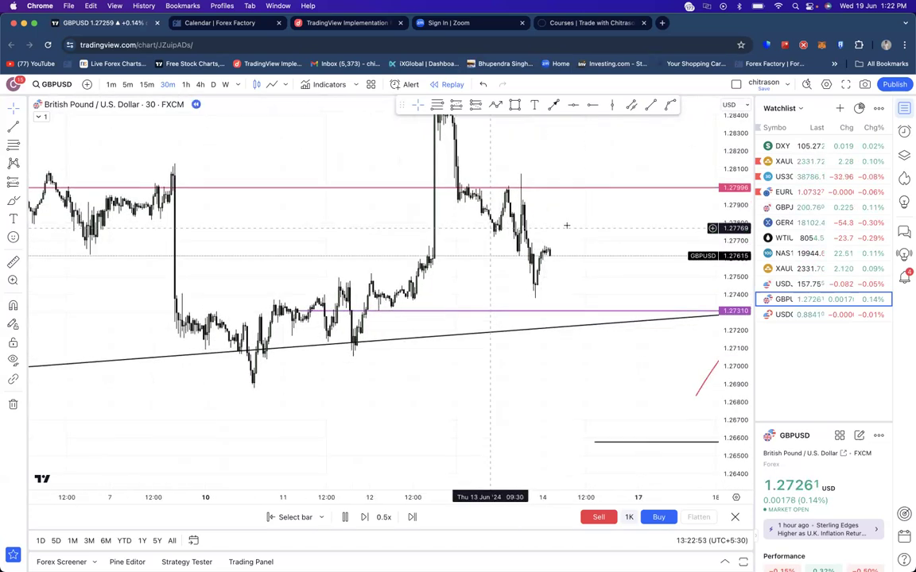